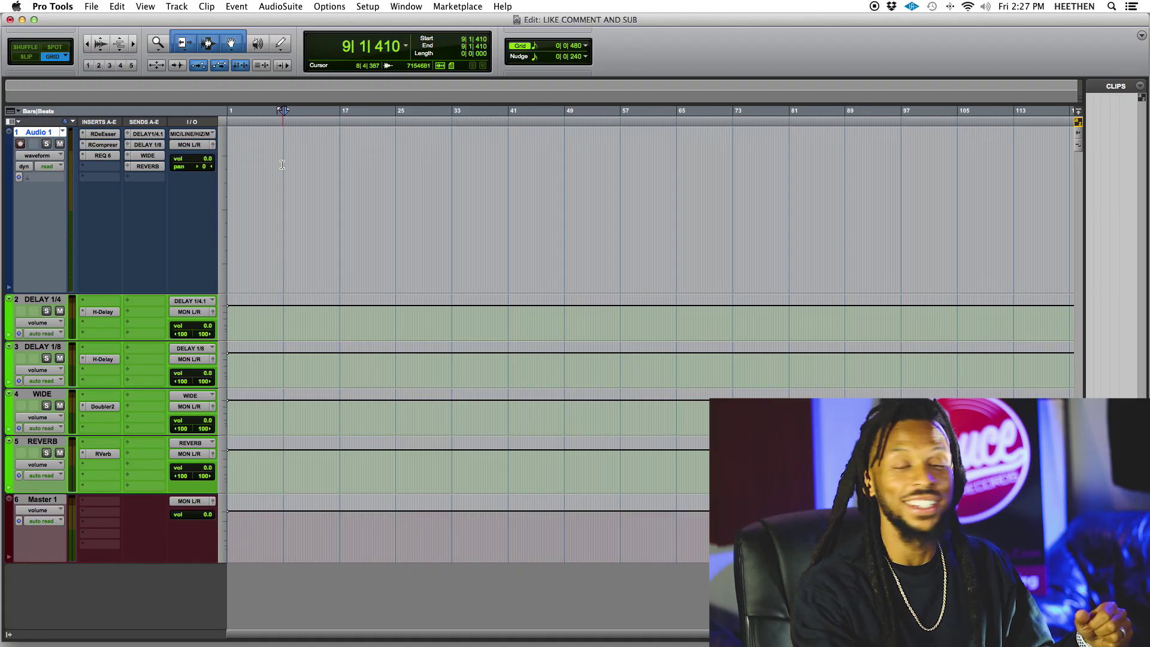
# Place the edit position at bar 4, enlarge the Audio 1 track, and open its DeEsser plug-in.
pyautogui.click(250, 173)
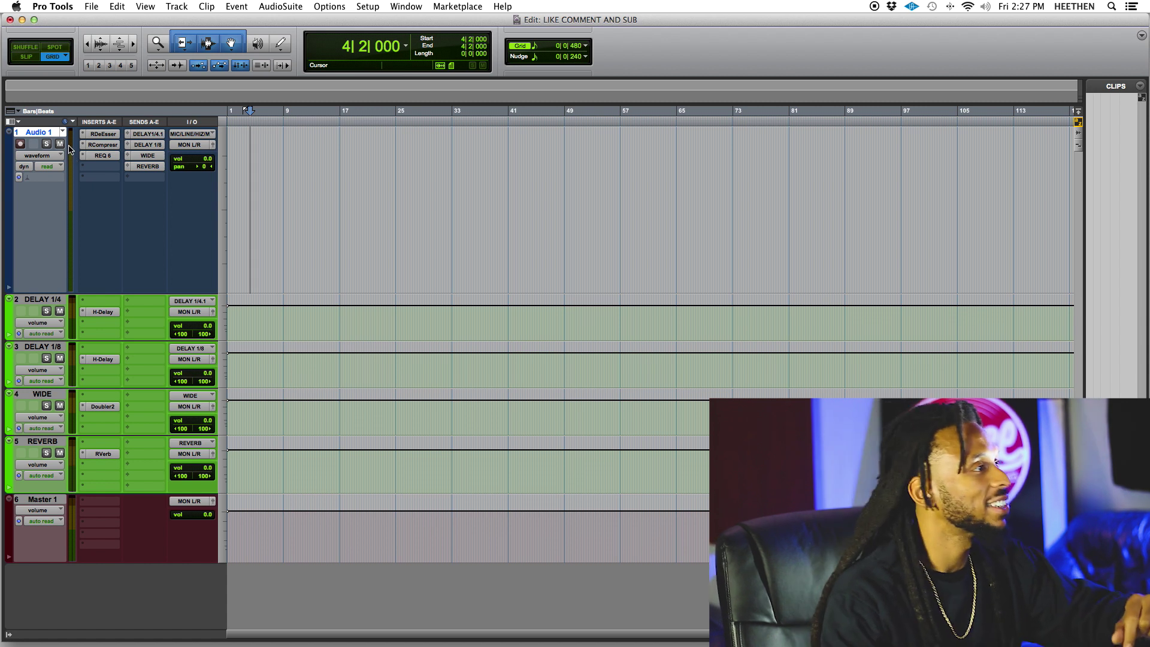
pyautogui.moveTo(168, 301)
pyautogui.mouseDown()
pyautogui.moveTo(162, 234)
pyautogui.moveTo(164, 287)
pyautogui.mouseUp()
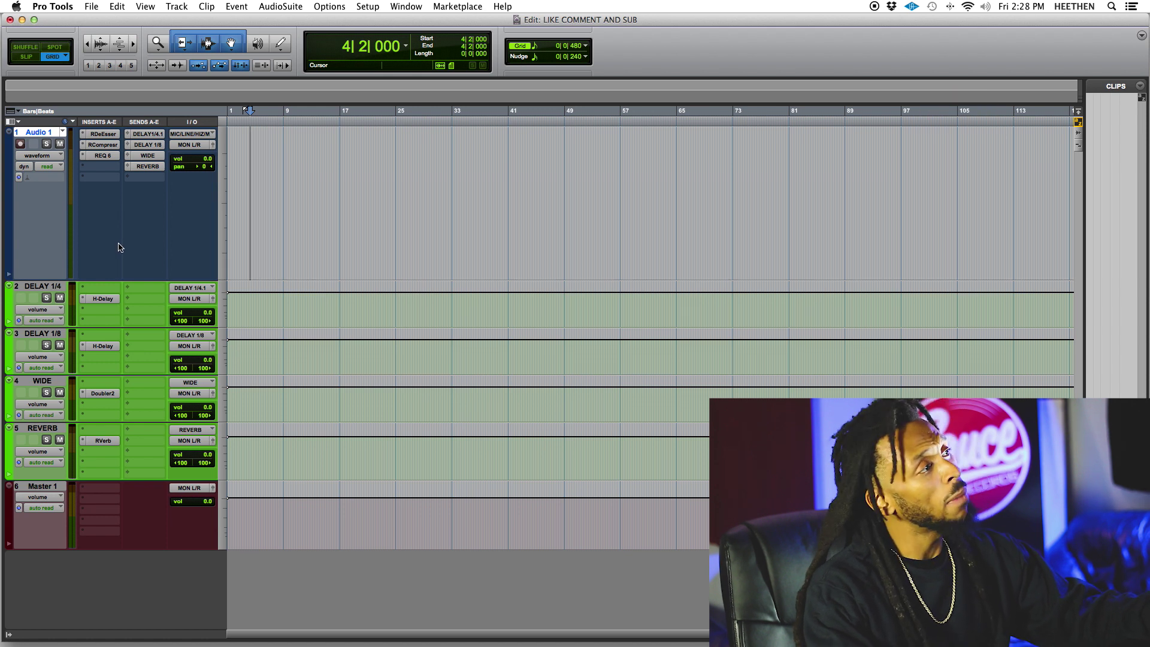
pyautogui.moveTo(152, 278); pyautogui.dragTo(152, 318)
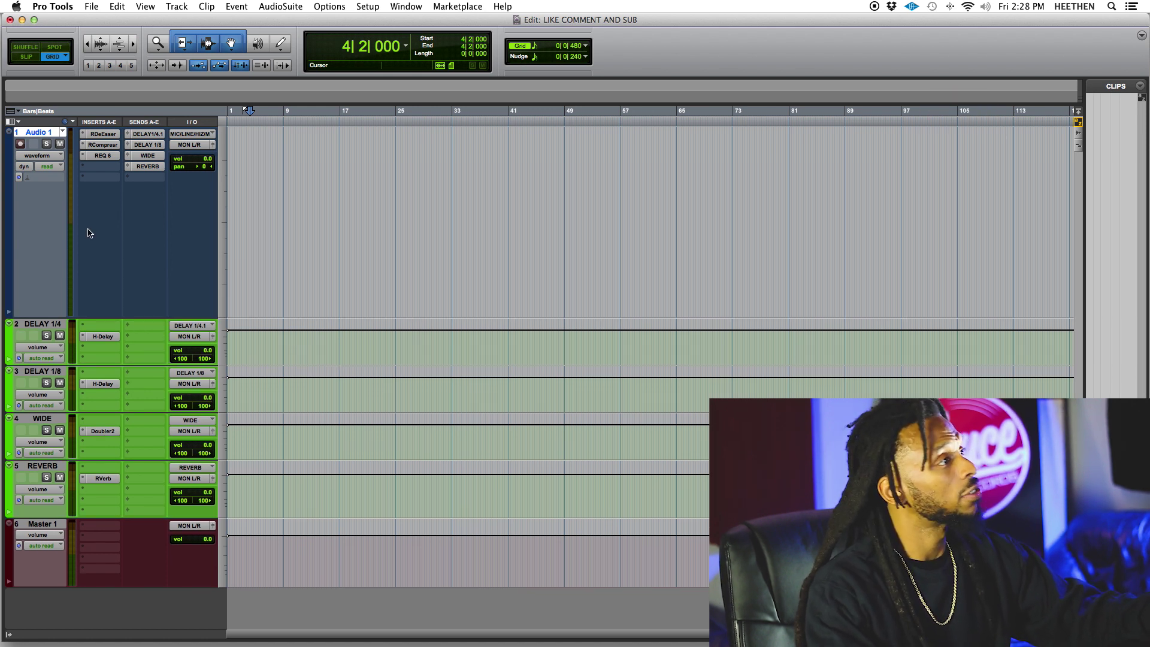
pyautogui.click(102, 137)
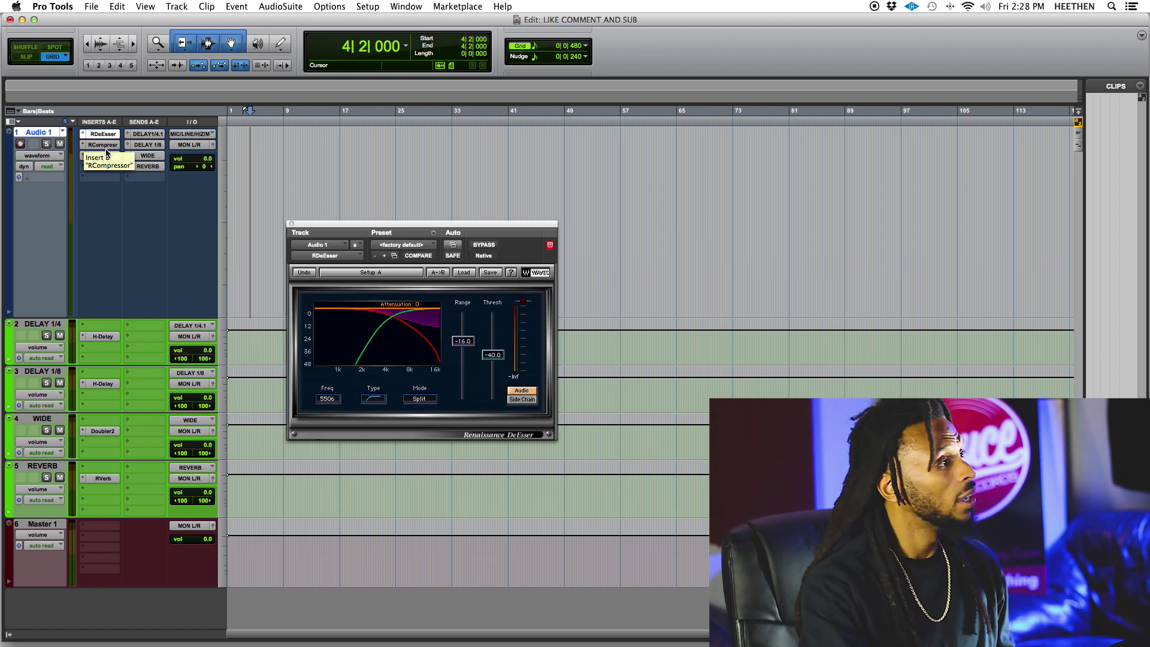
pyautogui.click(109, 146)
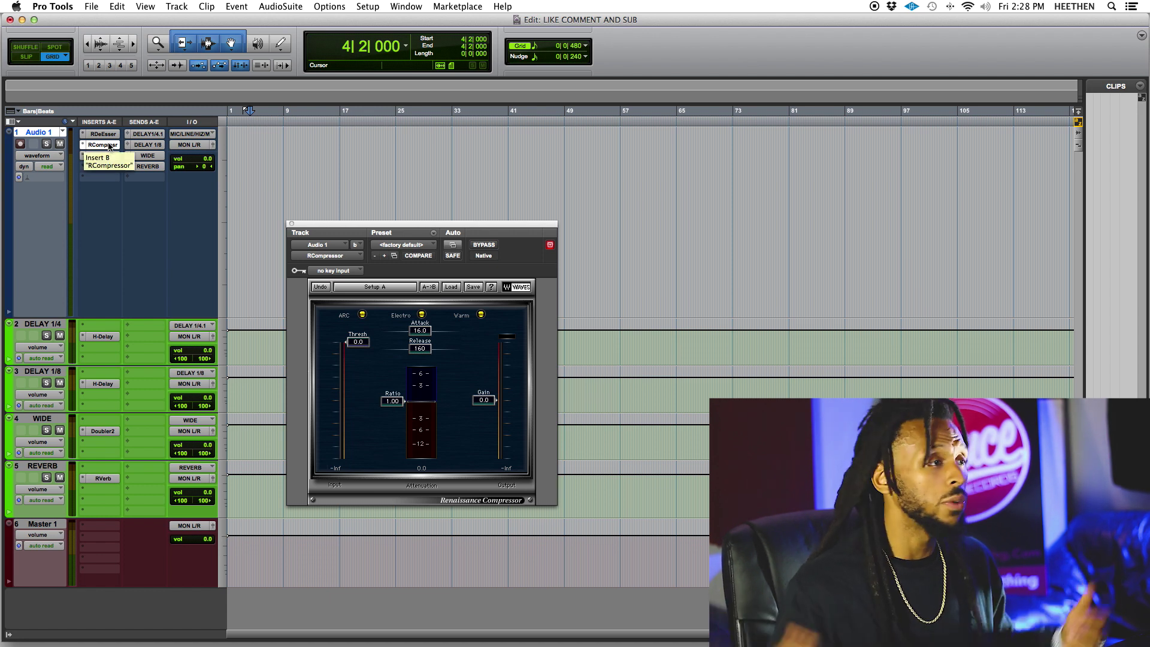
pyautogui.click(106, 156)
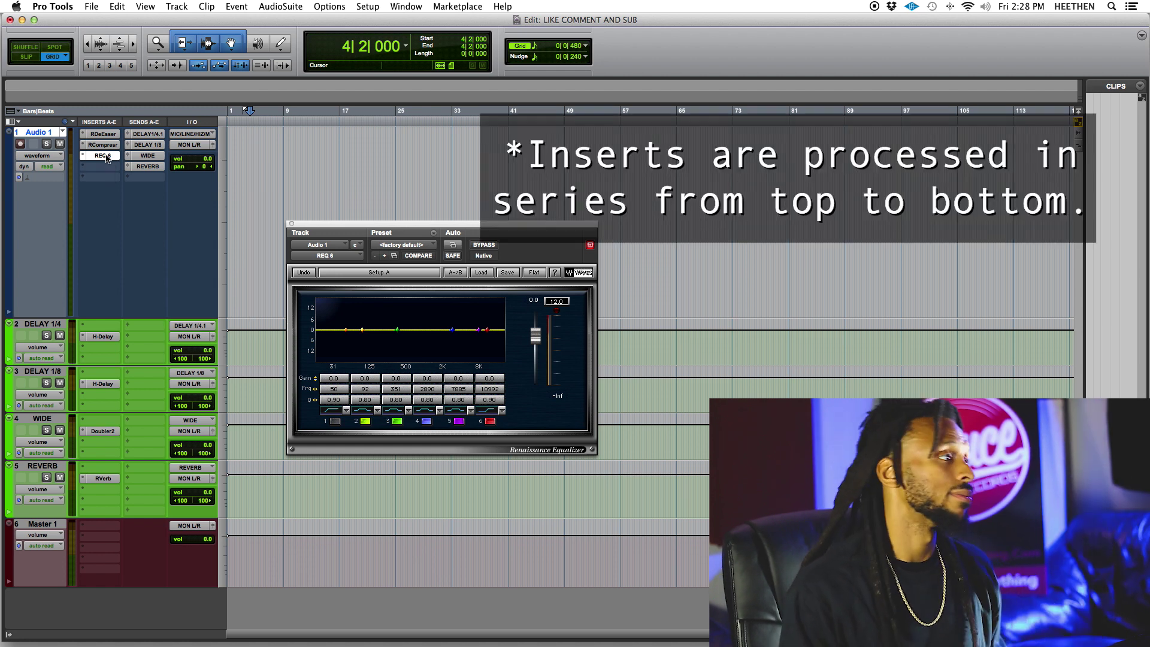
pyautogui.click(291, 225)
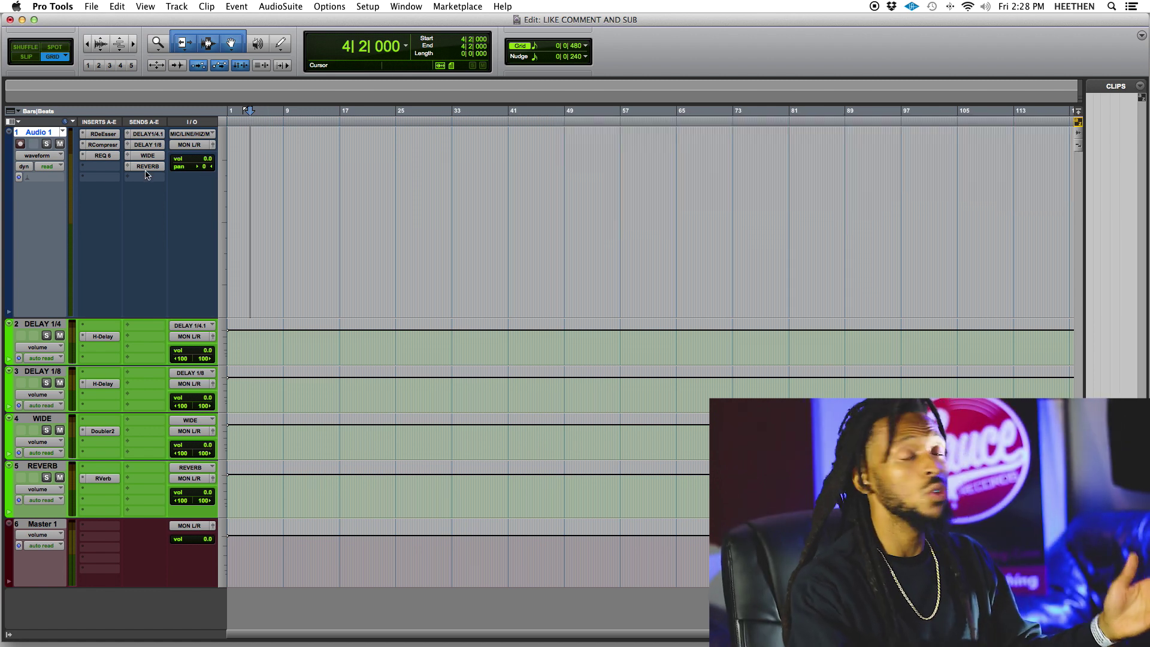
# Check Audio 1's DELAY 1/4, DELAY 1/8, WIDE and REVERB sends, then select DELAY 1/4 at bar 17.
pyautogui.click(147, 133)
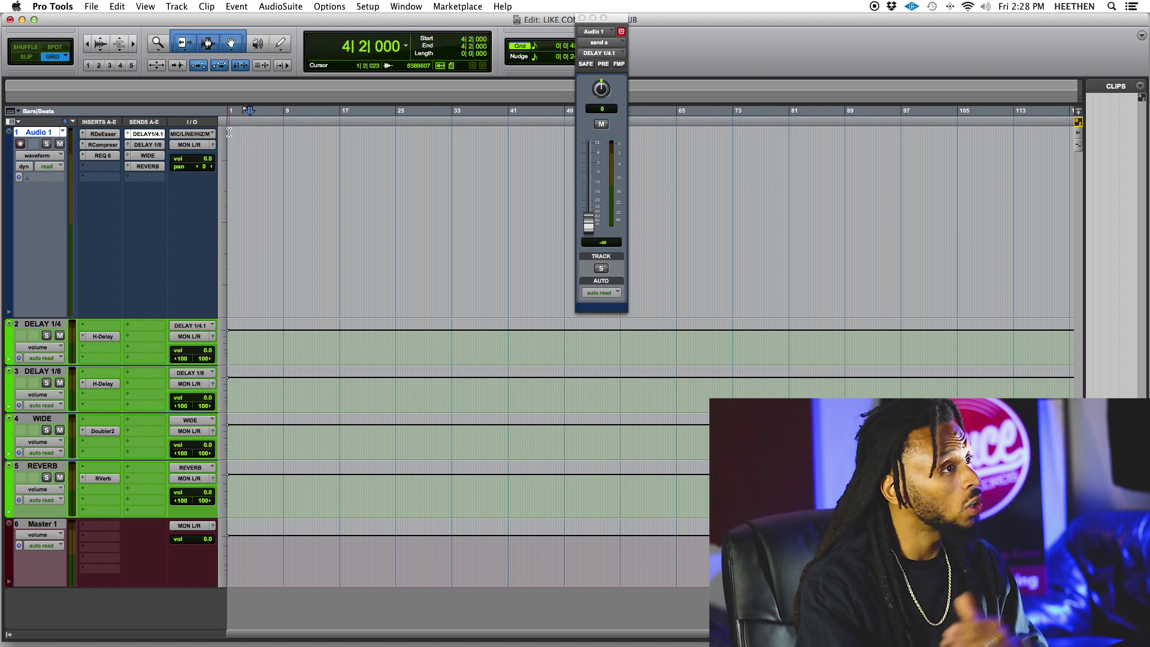
pyautogui.click(143, 145)
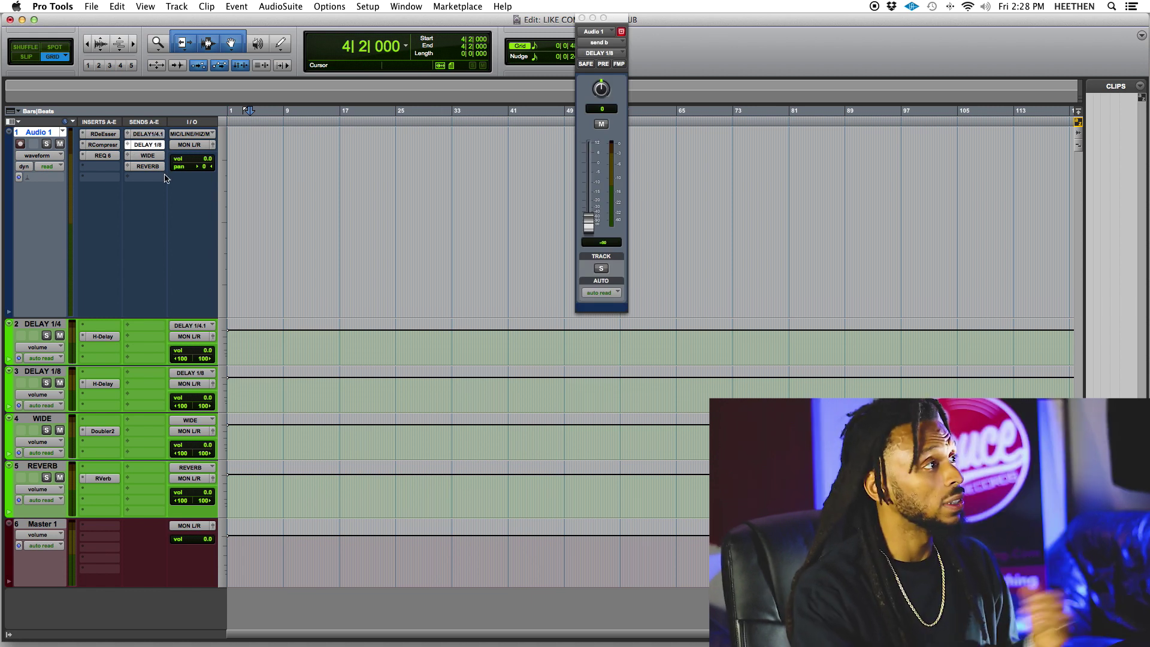
pyautogui.click(159, 157)
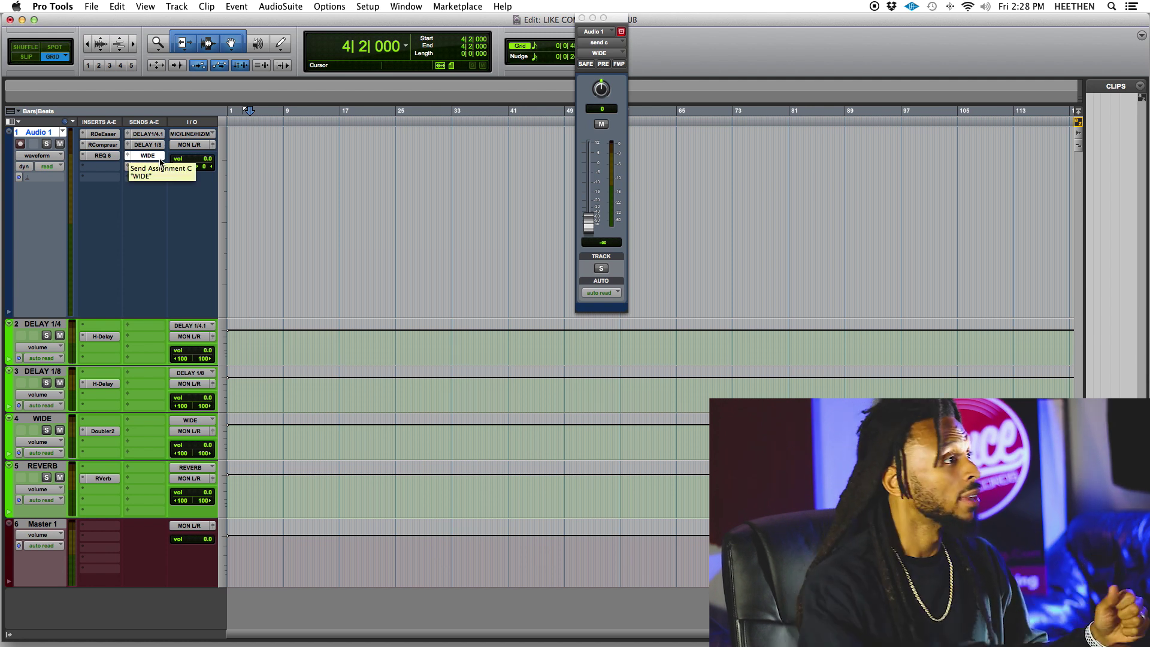
pyautogui.click(147, 166)
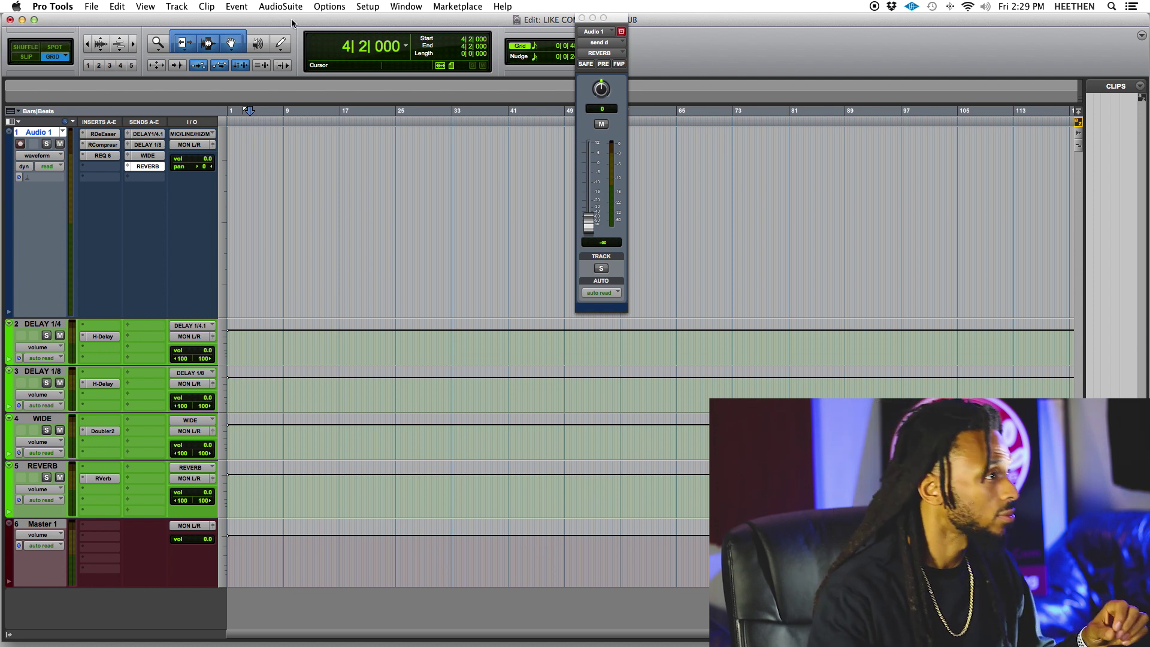
pyautogui.click(345, 171)
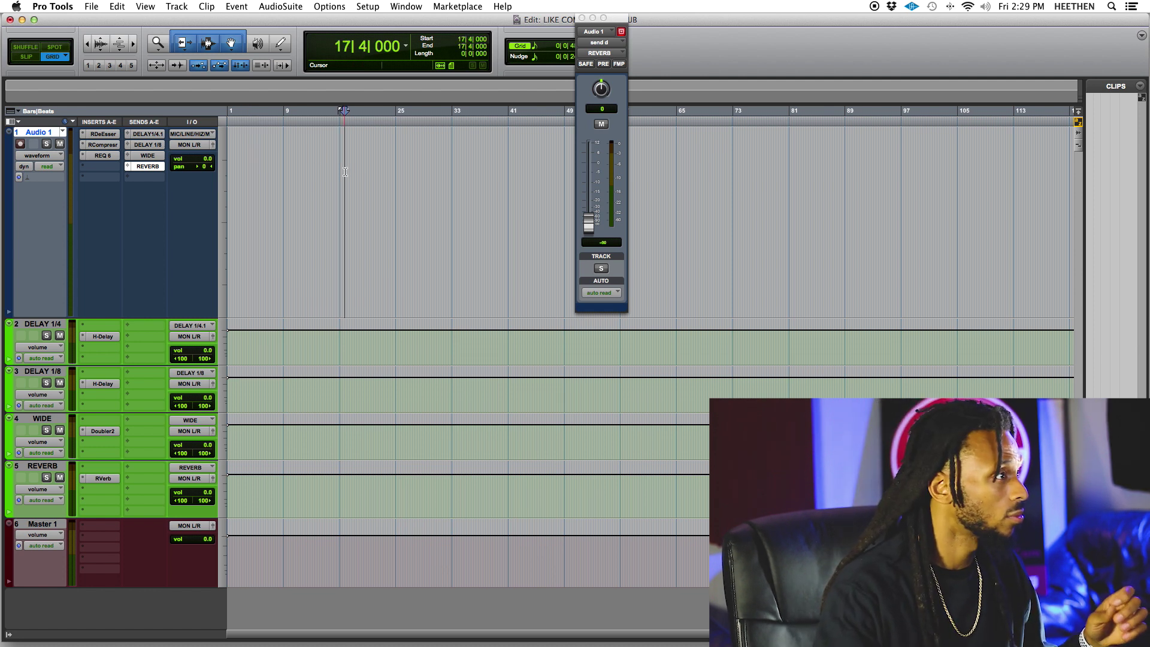
pyautogui.click(49, 325)
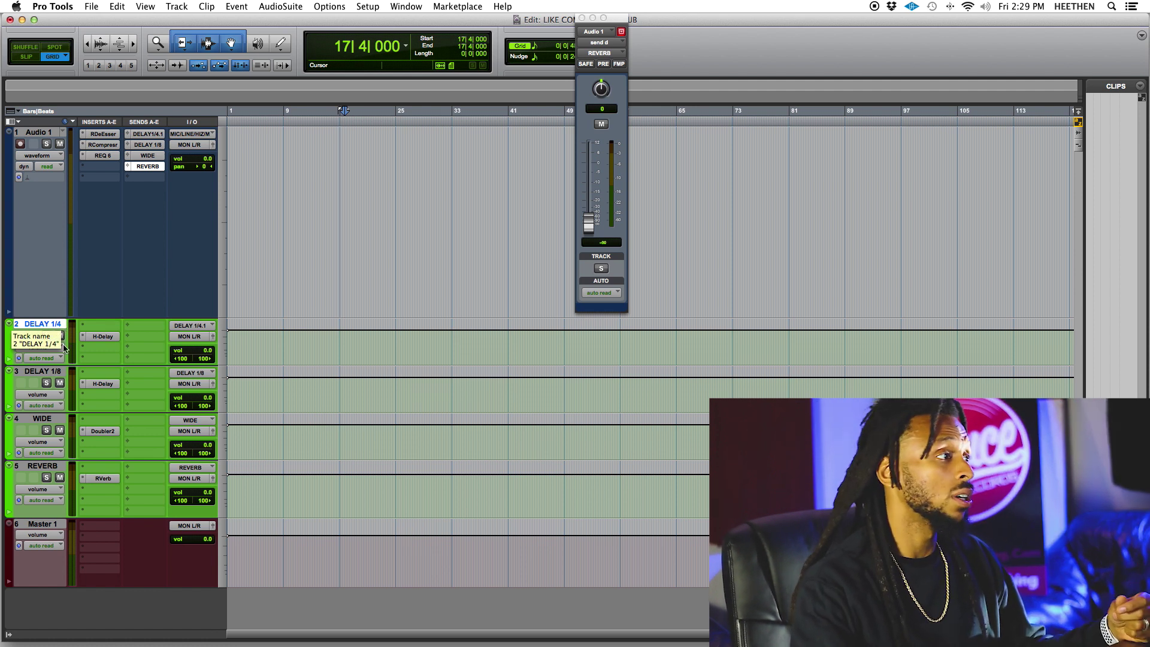
# Review the H-Delay plug-ins on DELAY 1/4 and DELAY 1/8, then the WIDE track's Doubler2.
pyautogui.click(103, 337)
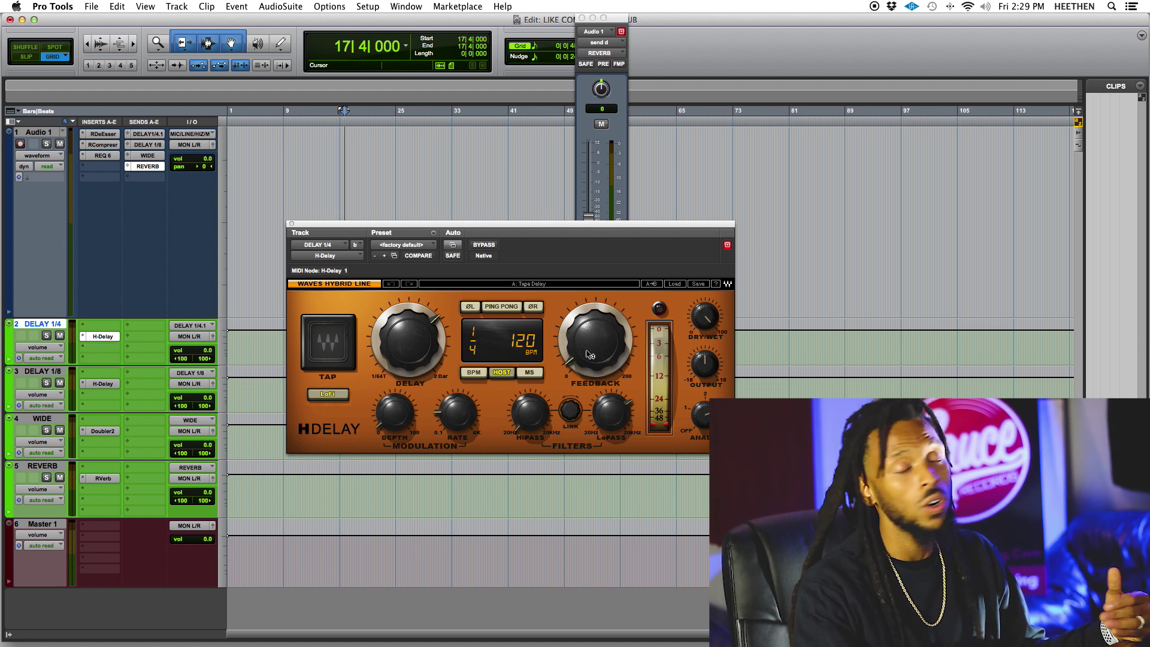
pyautogui.click(106, 387)
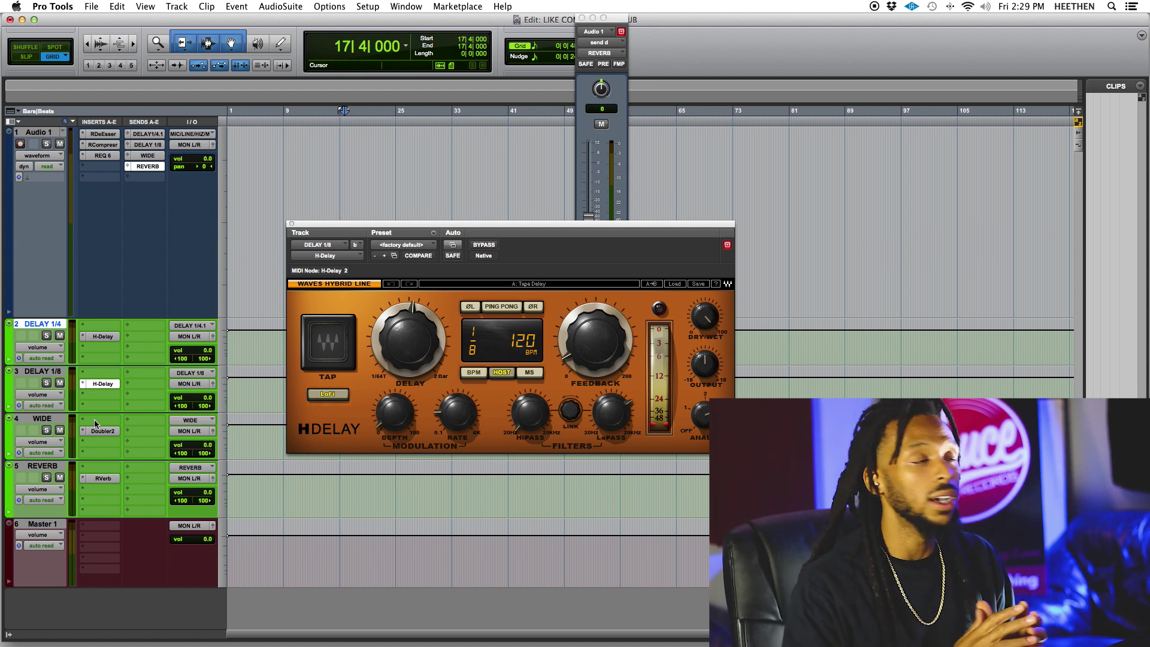
pyautogui.click(106, 431)
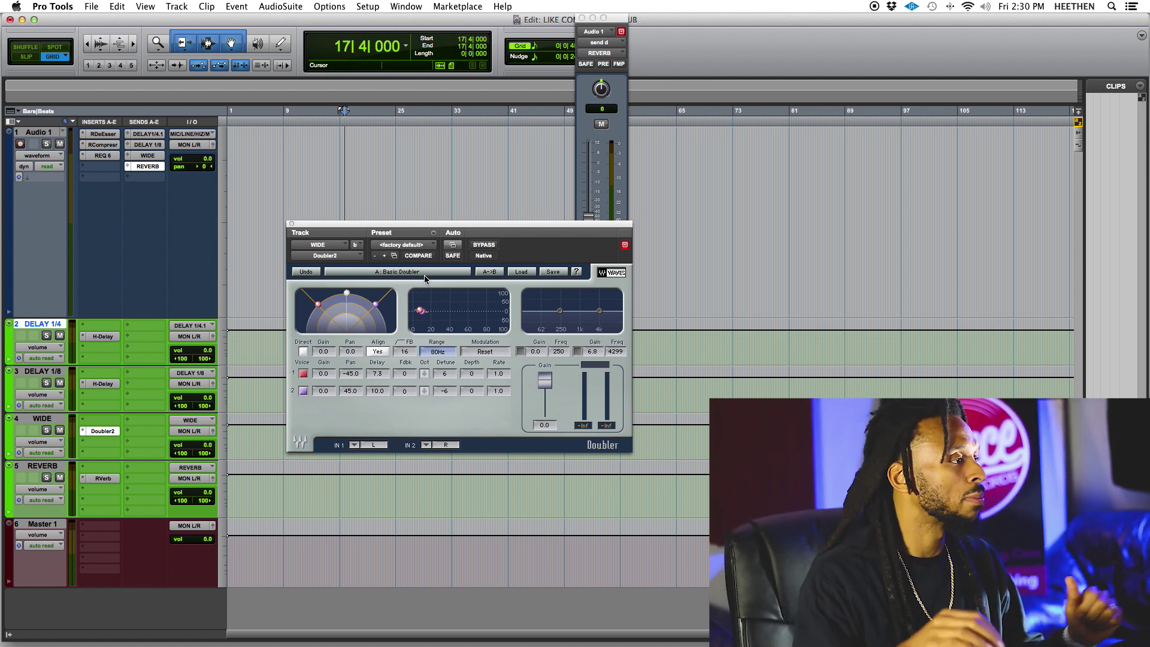
# Load the Plates > Medium Dark Plate preset into the REVERB track's RVerb and close the plug-in.
pyautogui.click(106, 481)
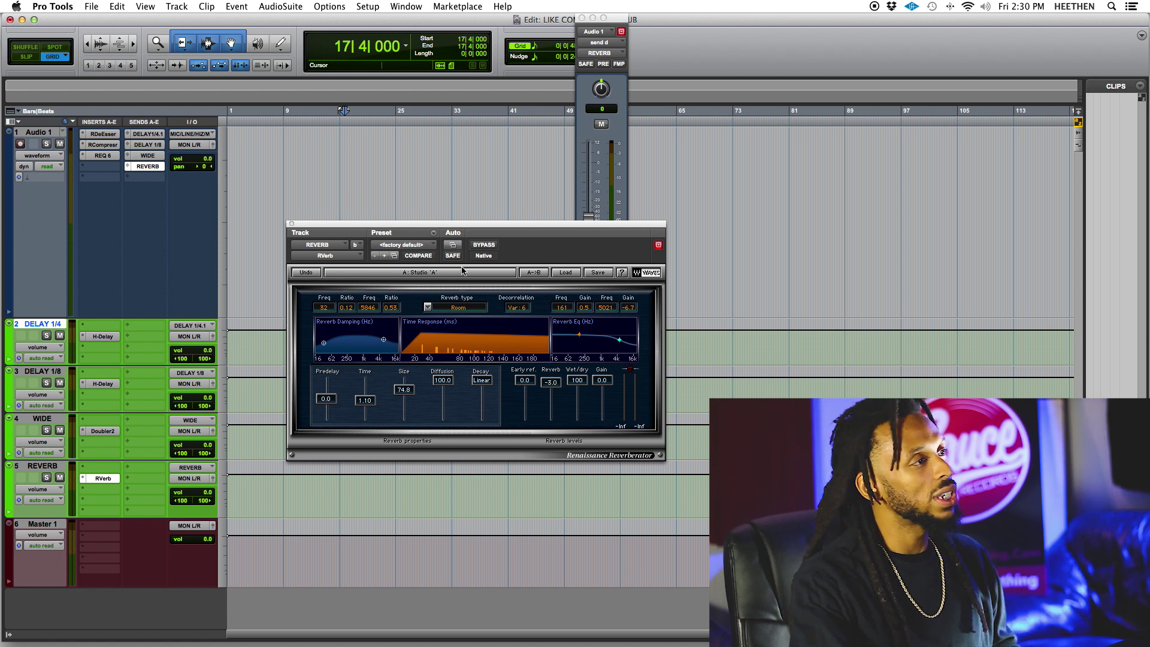
pyautogui.moveTo(465, 226); pyautogui.dragTo(460, 237)
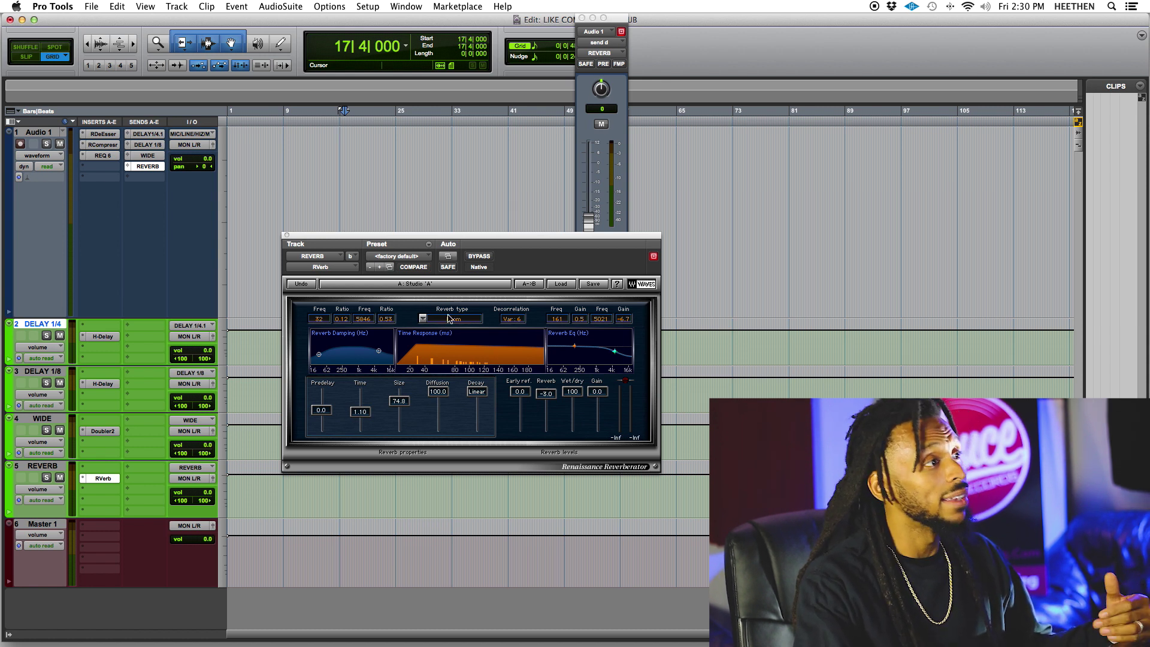
pyautogui.click(557, 283)
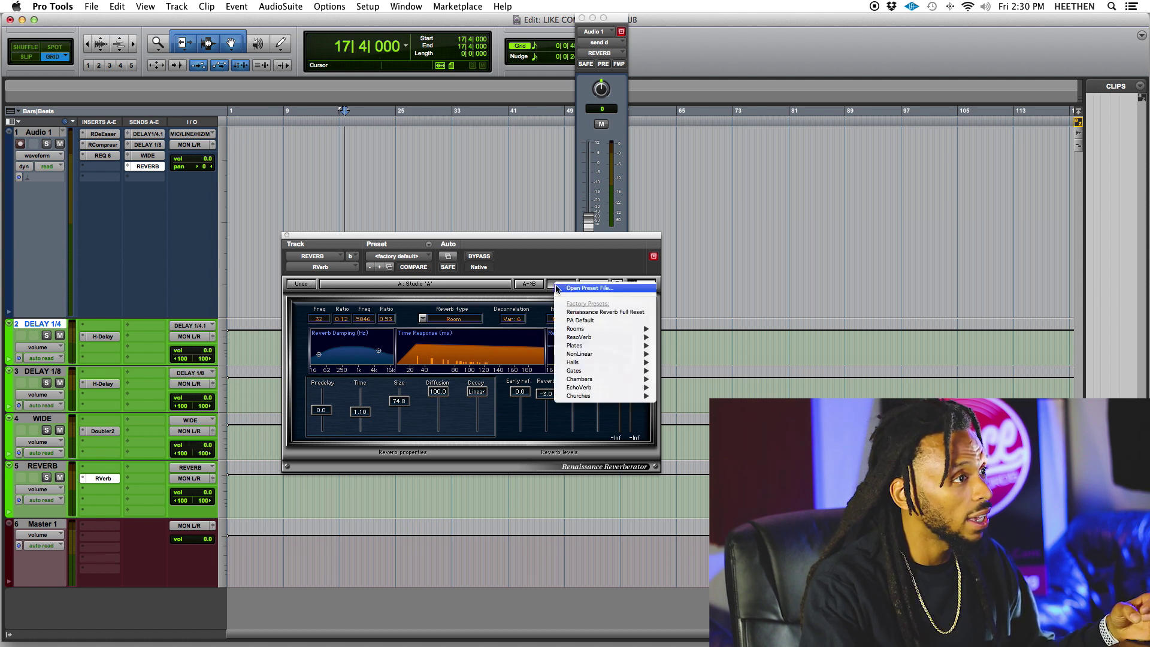
pyautogui.moveTo(605, 346)
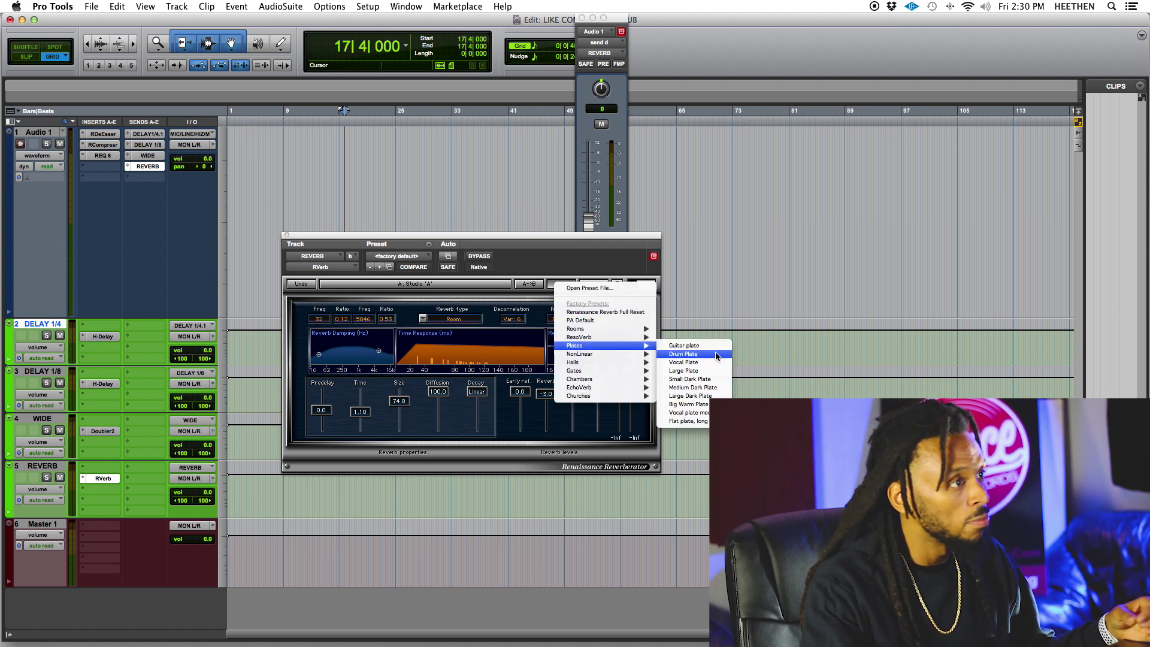
pyautogui.click(717, 388)
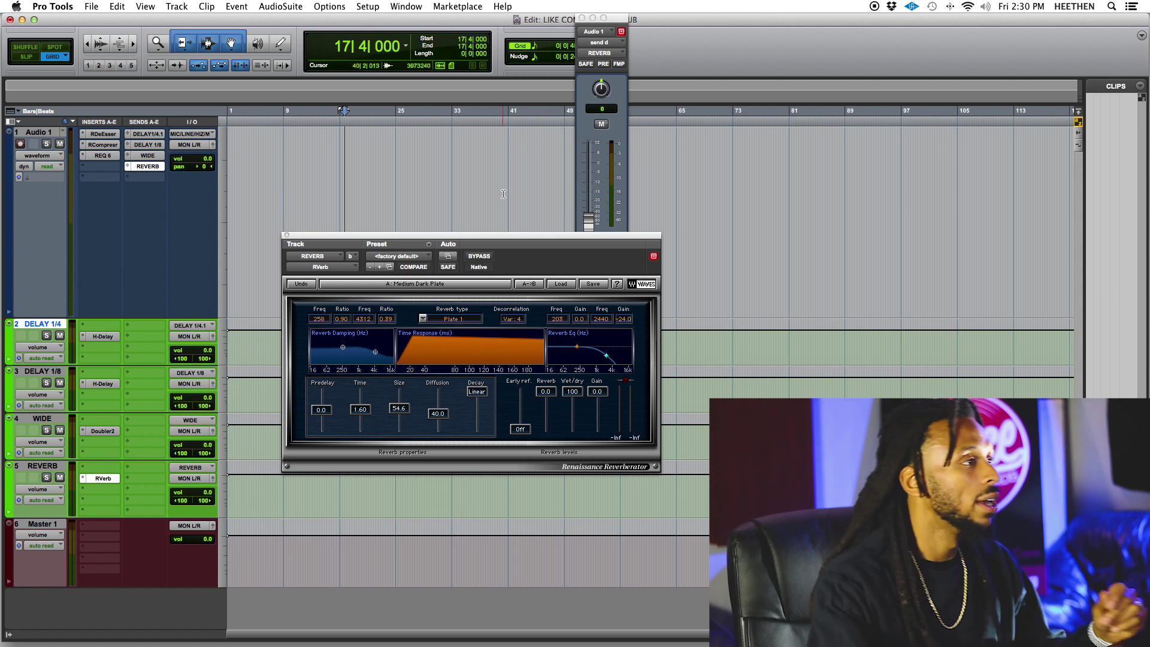
pyautogui.click(287, 234)
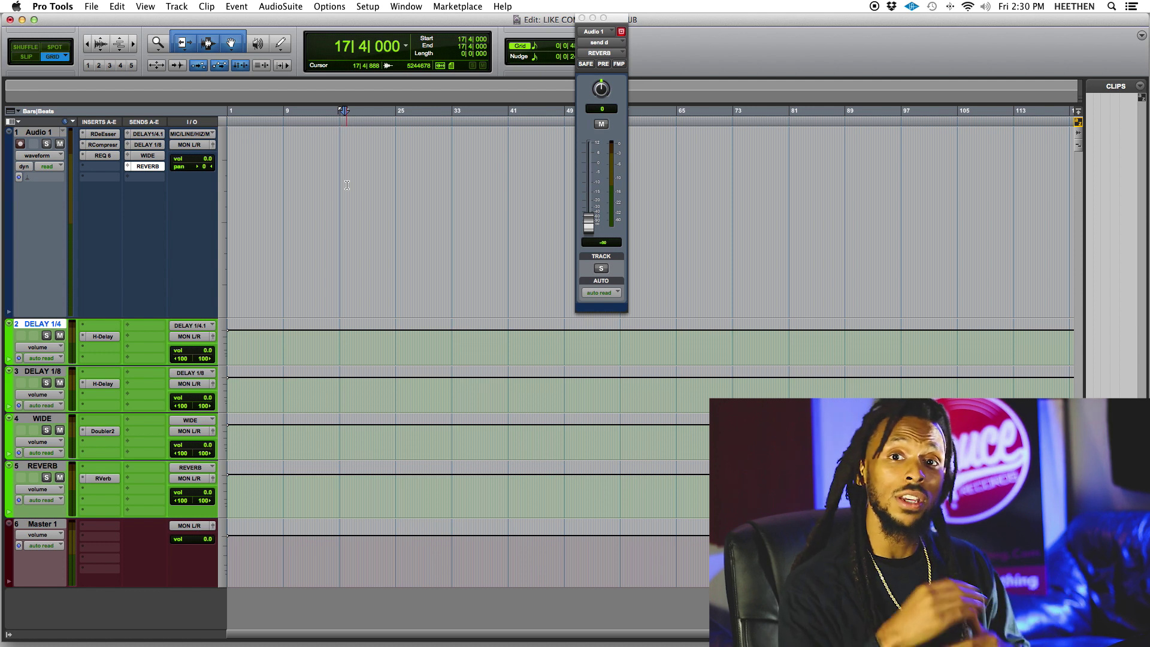
# Close the Audio 1 send window and begin a Save As Template named YOUTUBE TEMPLATE.
pyautogui.click(582, 18)
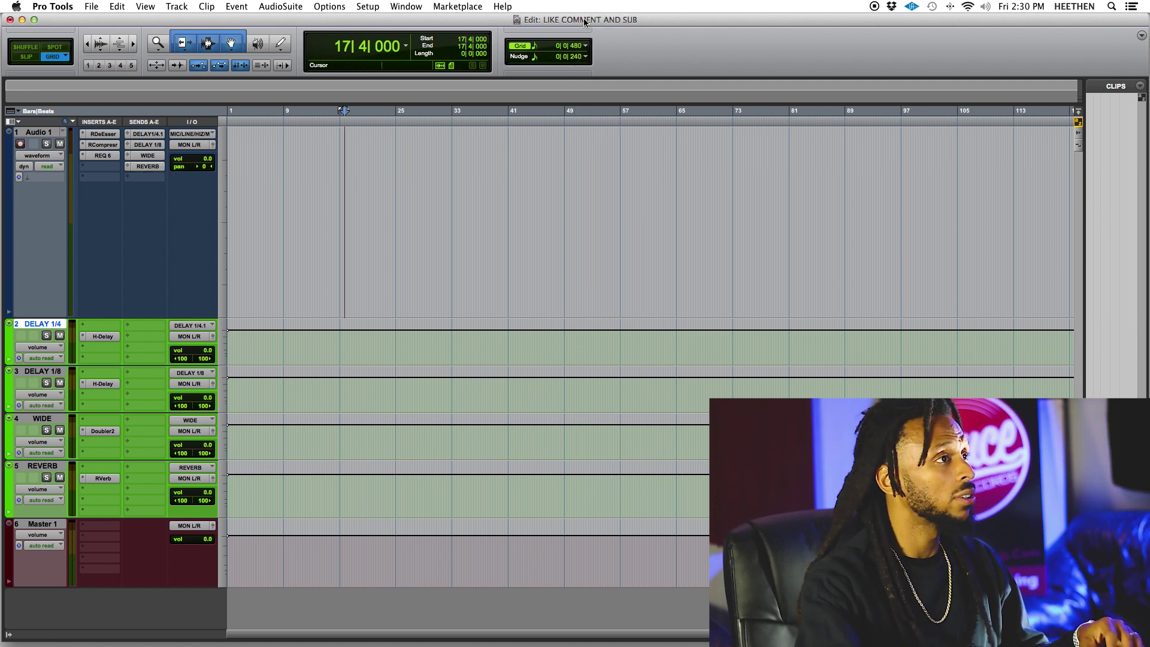
pyautogui.click(92, 6)
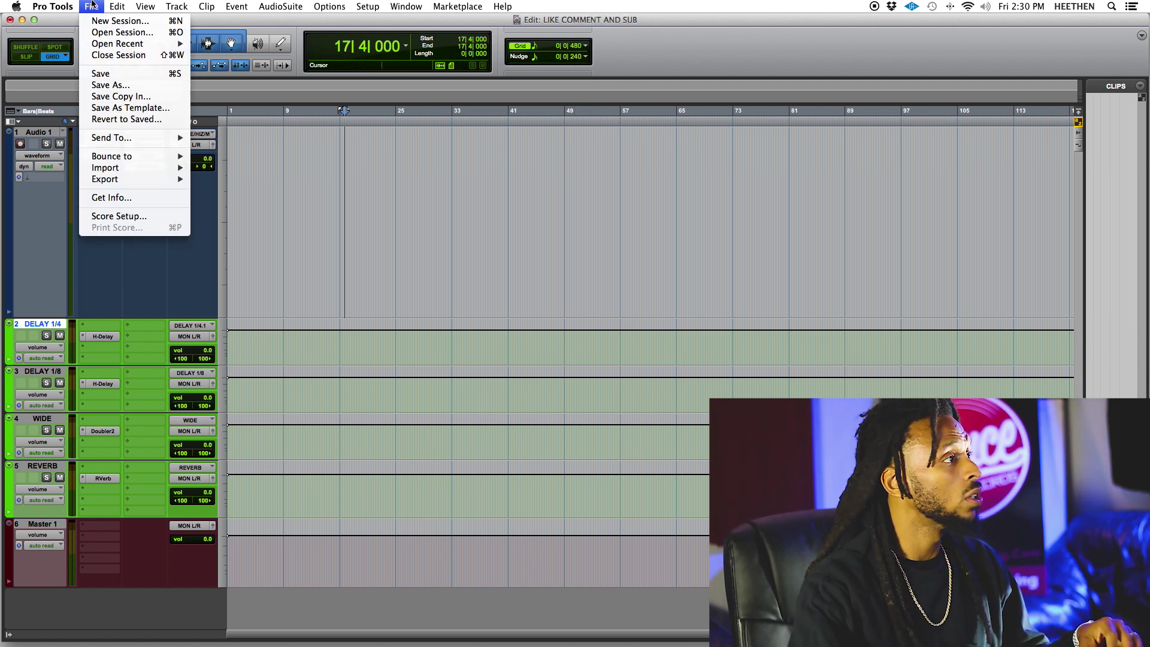
pyautogui.click(144, 109)
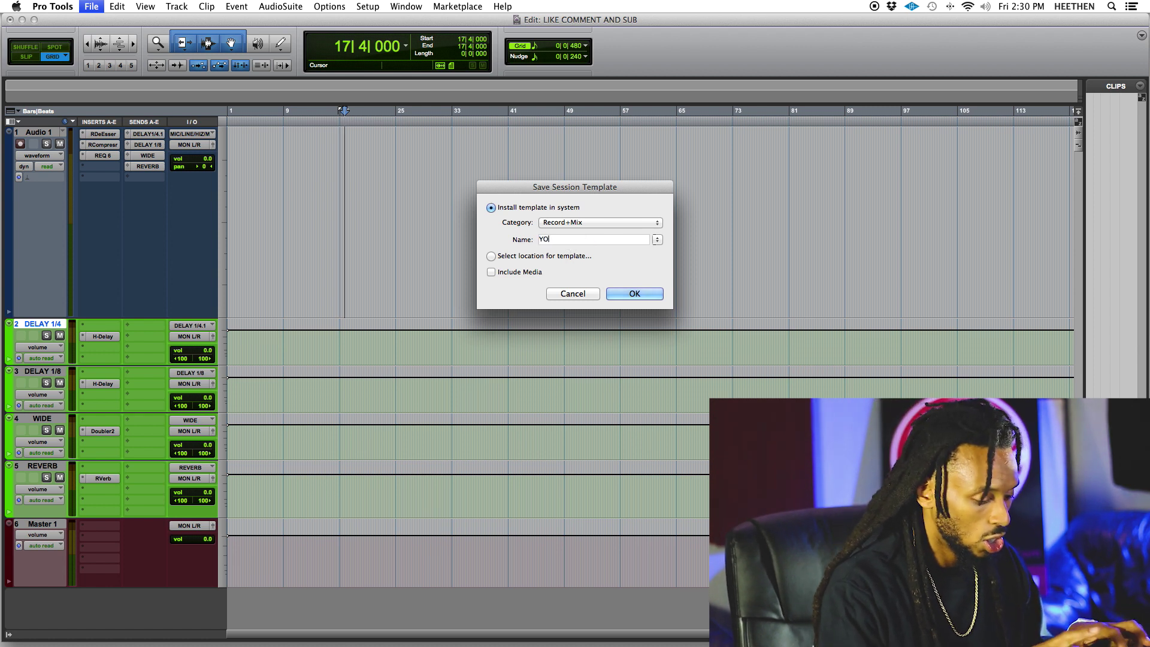
pyautogui.write('UTUBE TE')
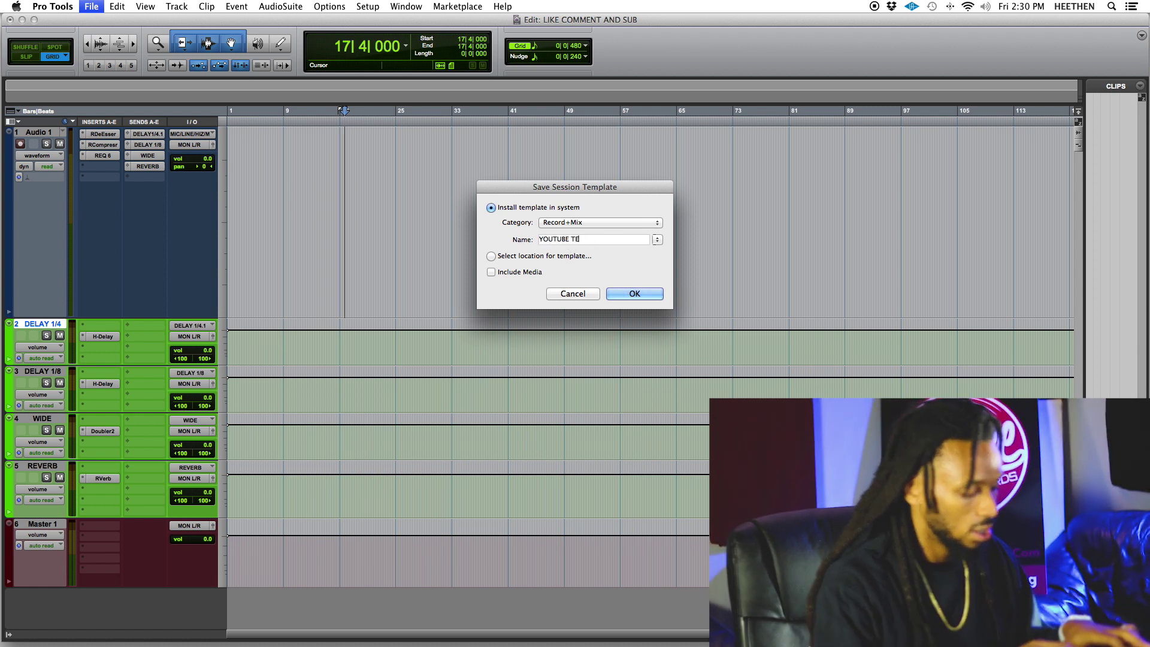
pyautogui.write('MPLATE')
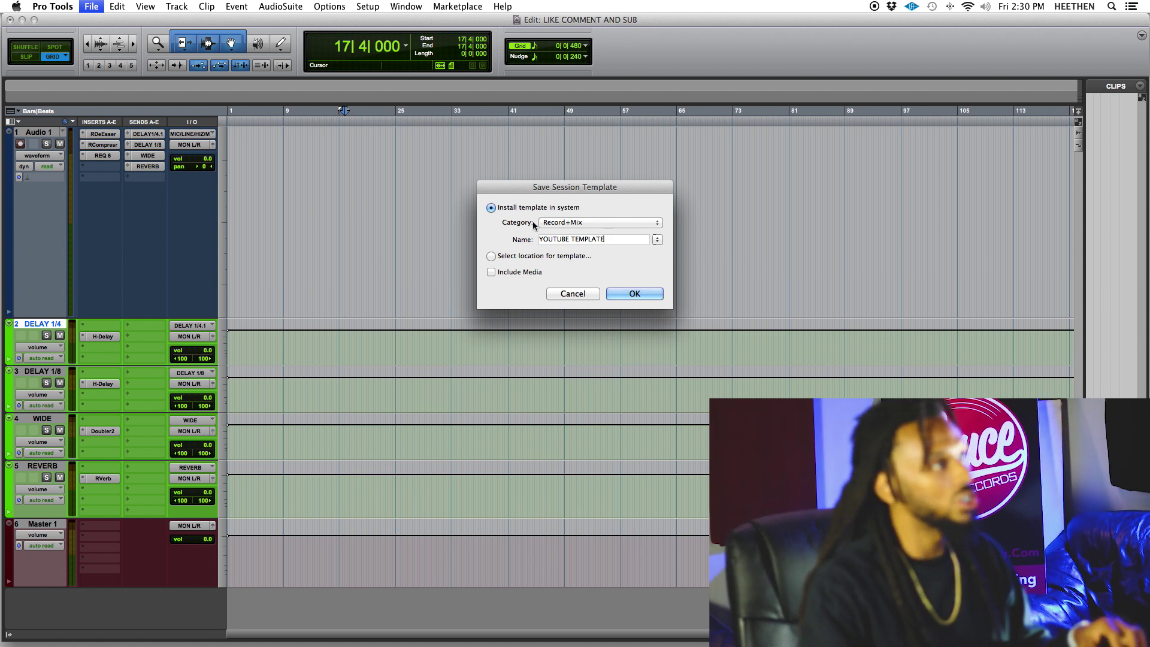
# Create a new WAVY TEMPS category and save the YOUTUBE TEMPLATE template into it.
pyautogui.click(572, 223)
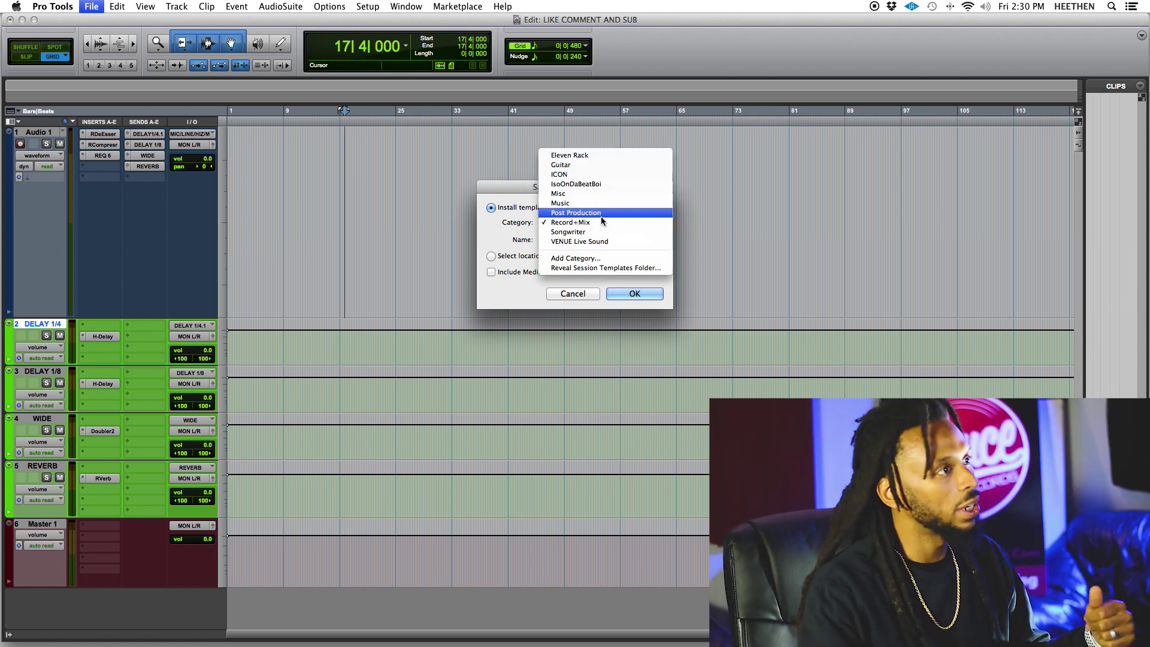
pyautogui.click(602, 258)
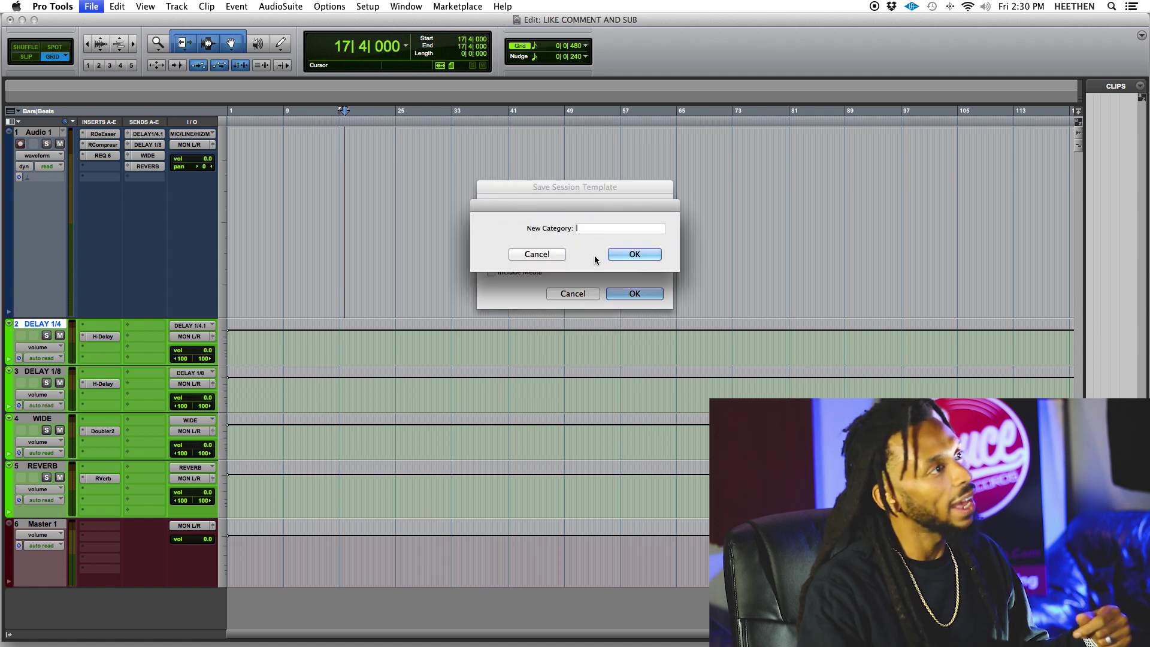
pyautogui.write('WA')
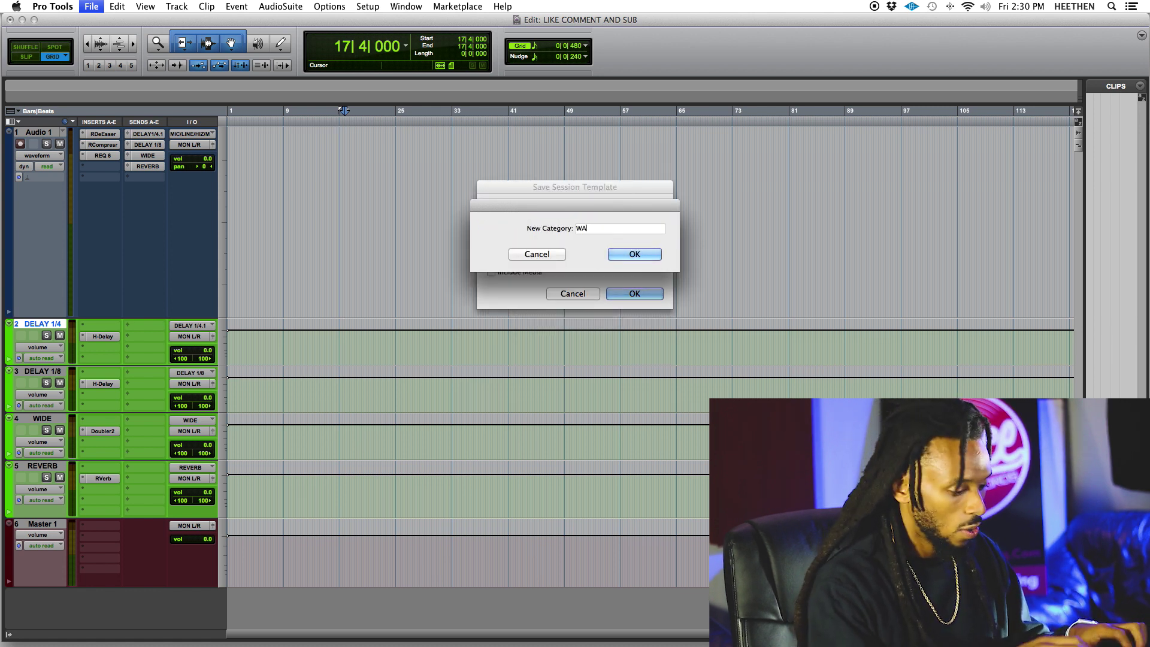
pyautogui.write('VY TEMPS')
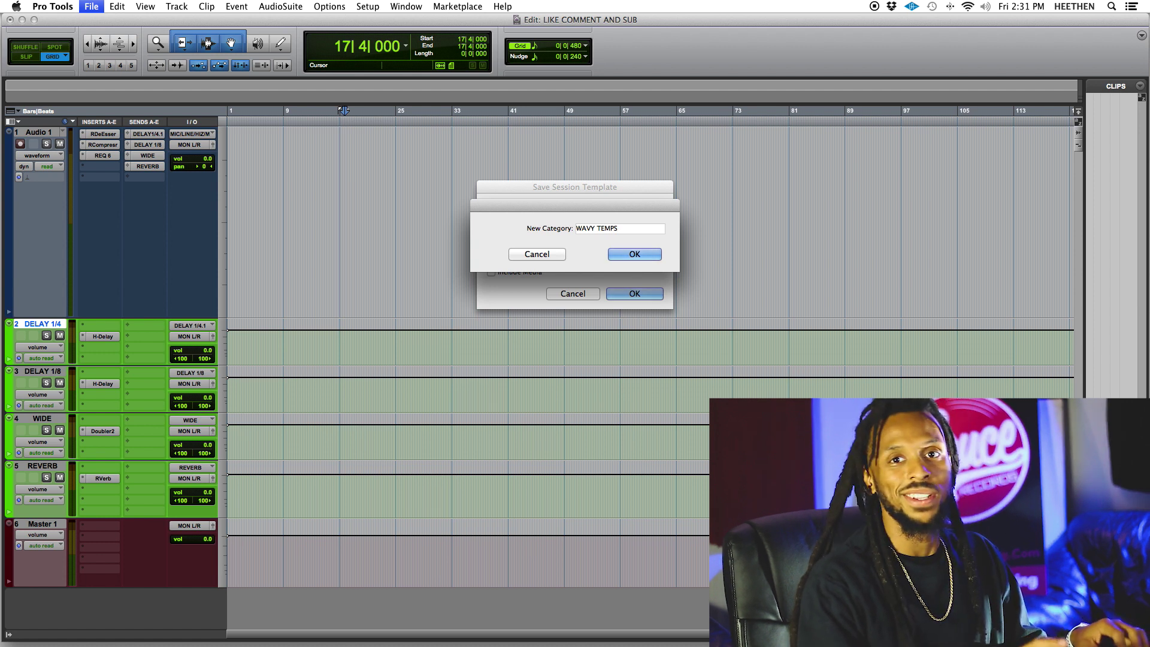
pyautogui.press('Return')
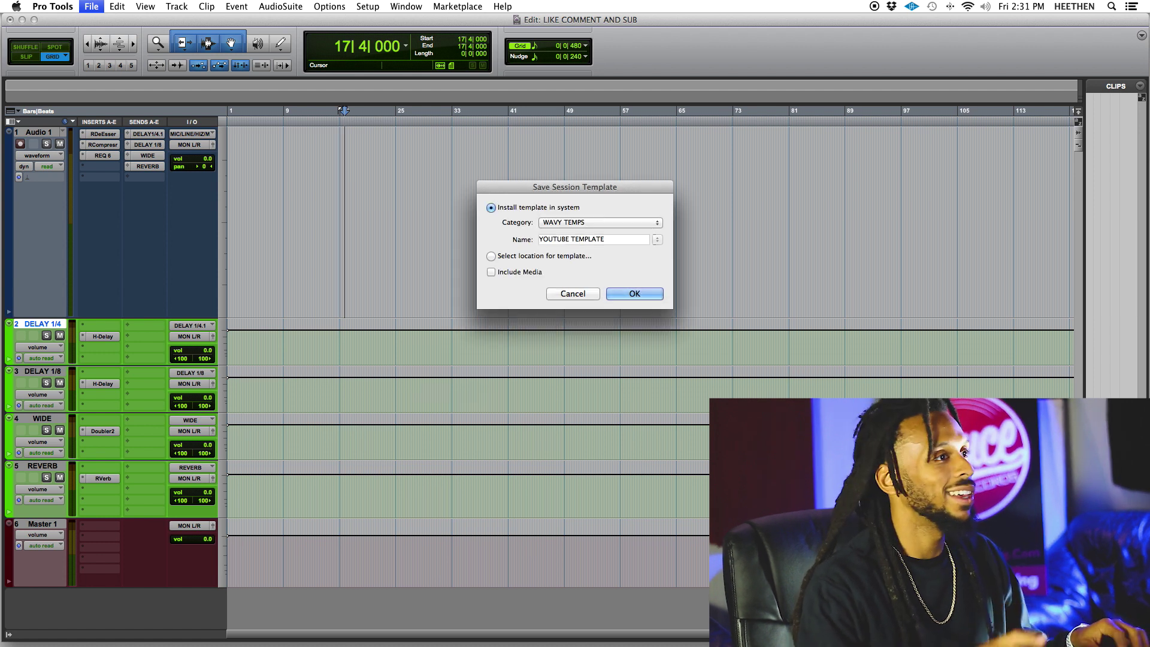
pyautogui.press('Return')
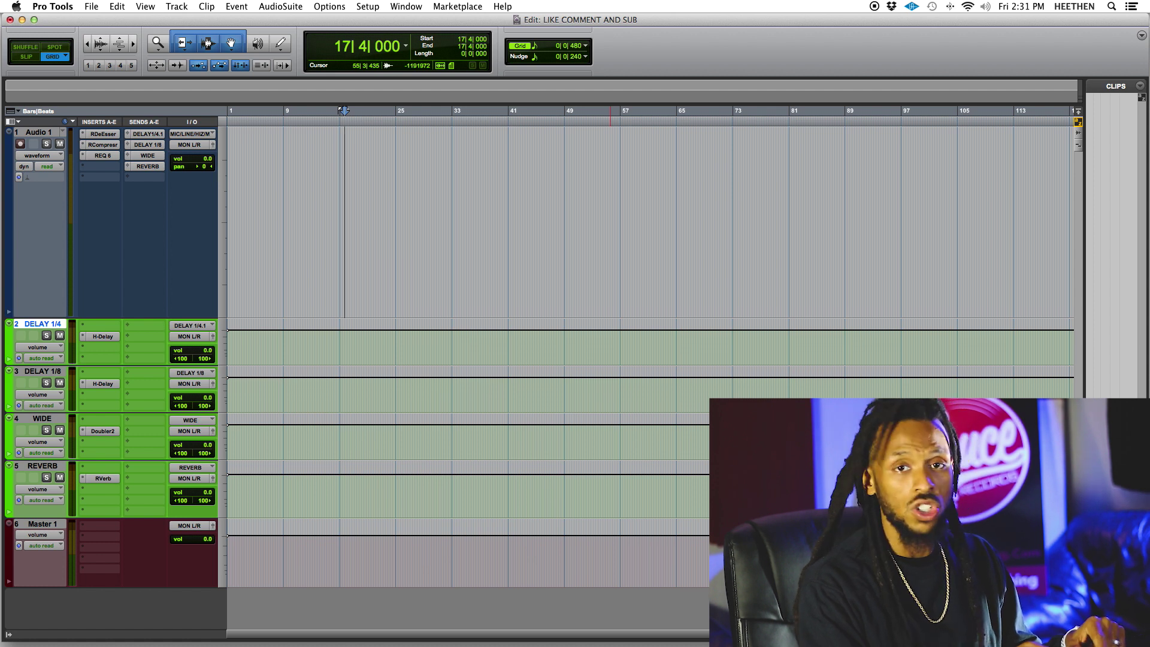
pyautogui.press('super+n')
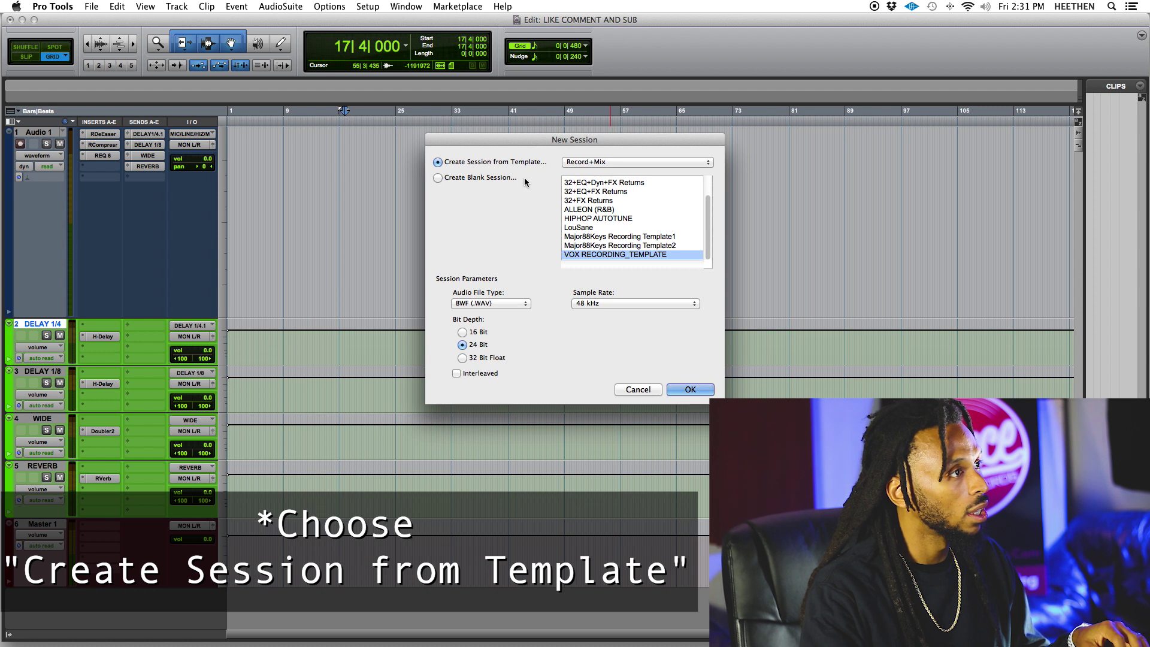
# Create the YOUTUBE TEMPLATE session from the WAVY TEMPS > YOUTUBE TEMPLATE template, saving current changes first.
pyautogui.click(562, 163)
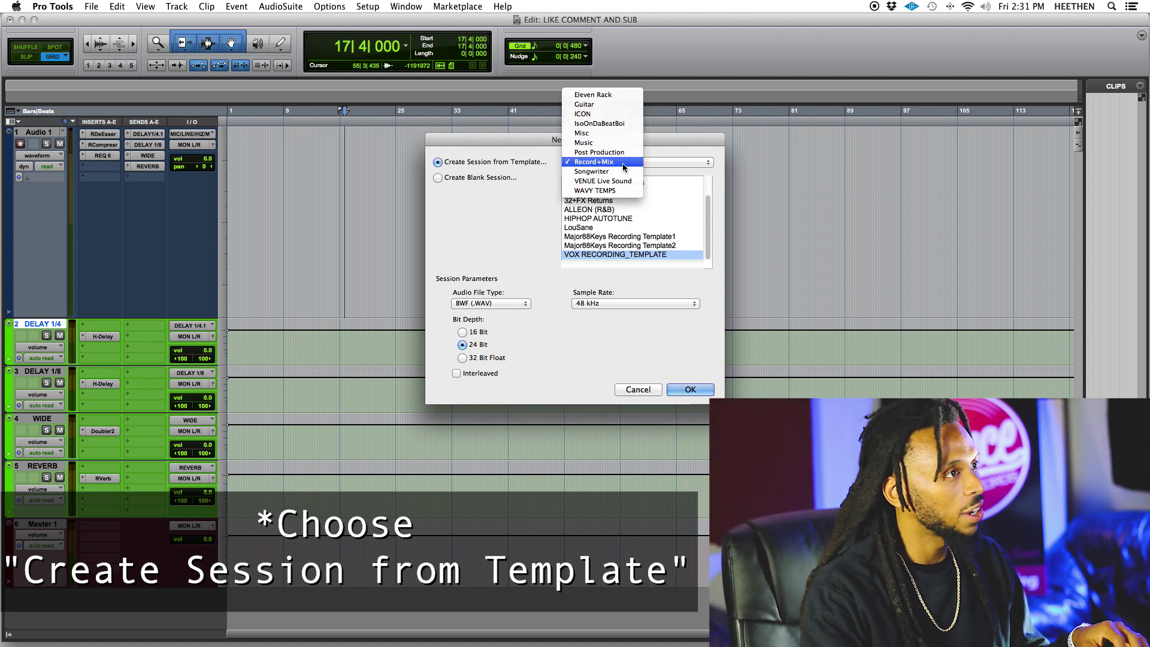
pyautogui.click(598, 191)
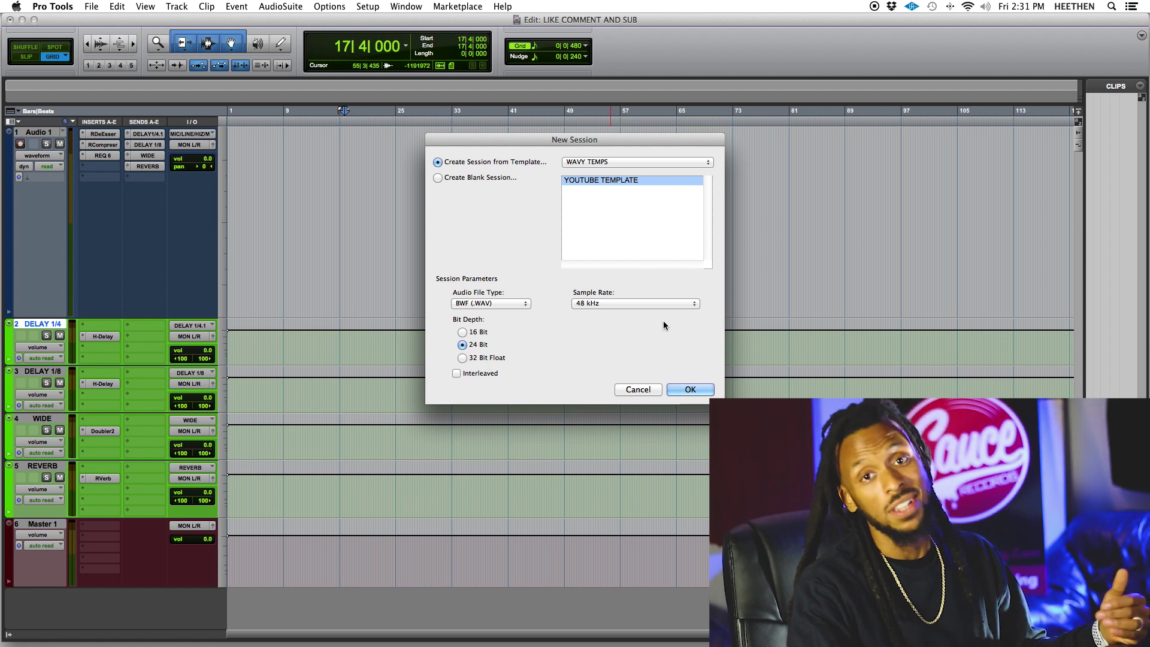
pyautogui.click(681, 389)
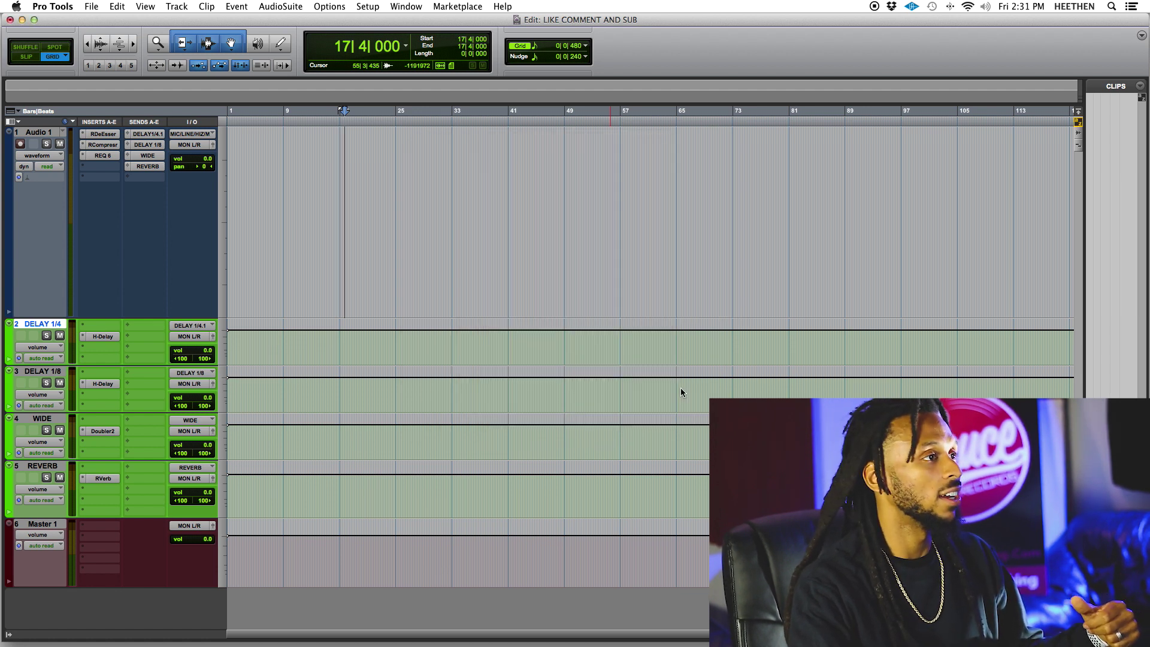
pyautogui.click(678, 270)
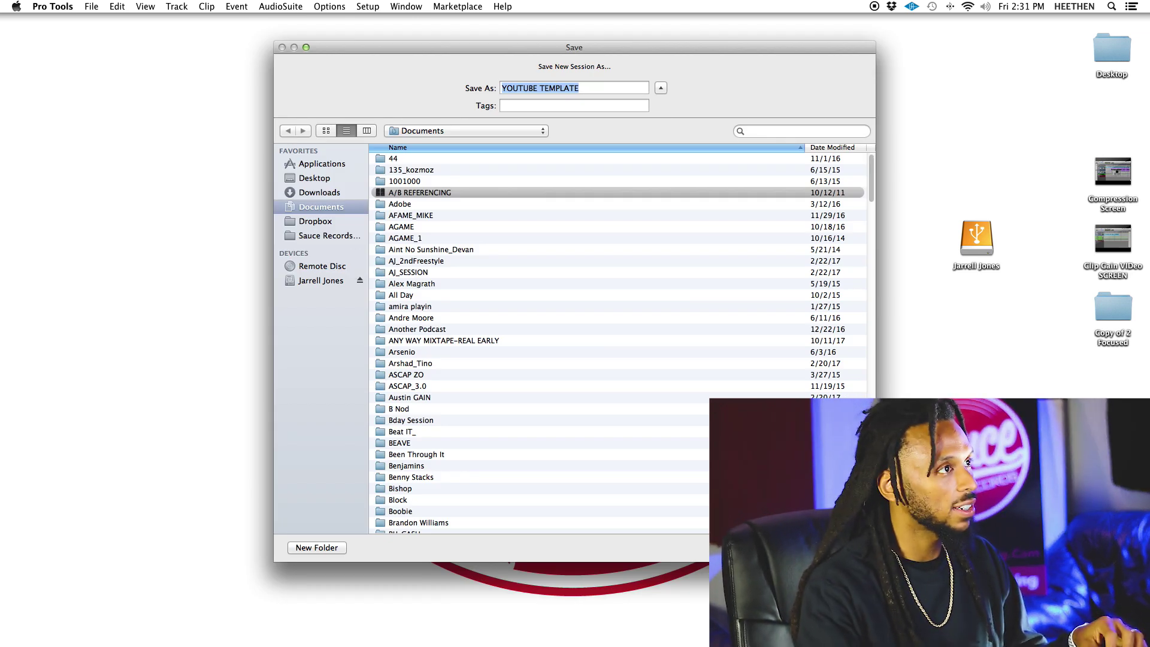
pyautogui.press('Return')
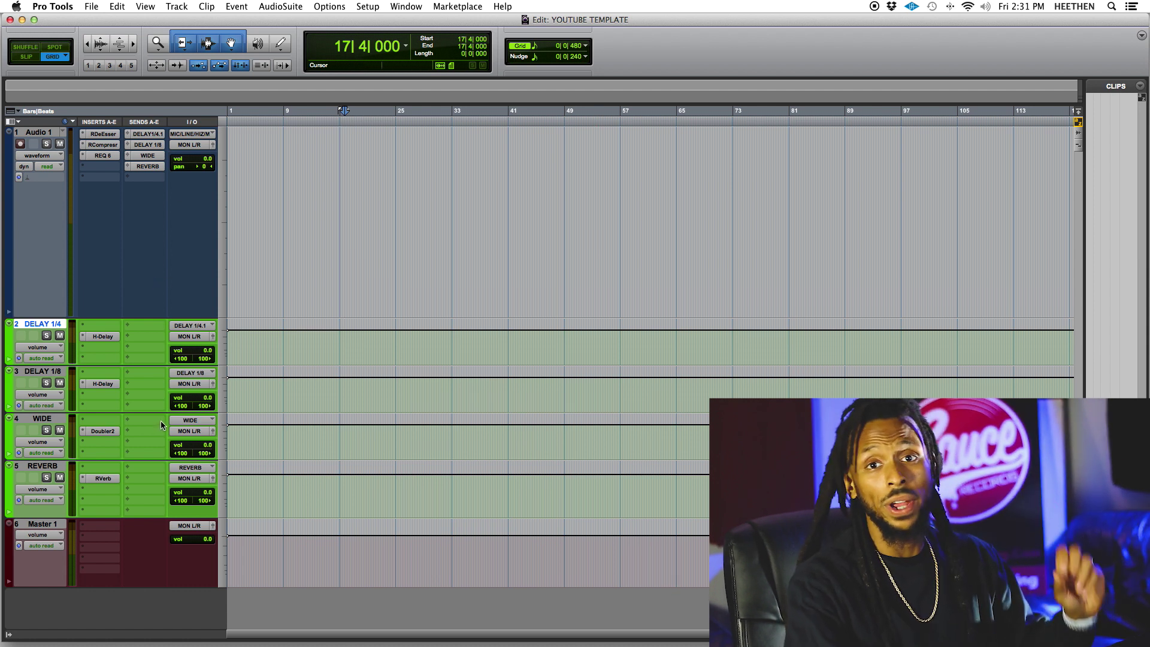
# Select the Audio 1 track and bring up Duplicate Tracks with Option+Shift+D.
pyautogui.click(278, 180)
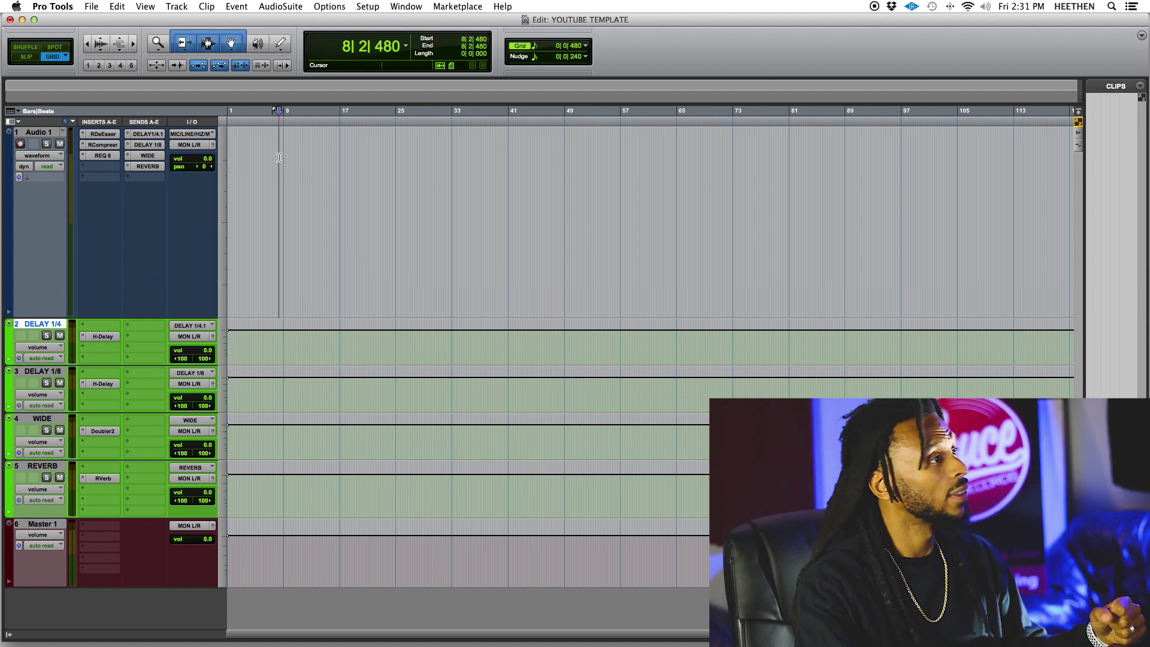
pyautogui.click(36, 132)
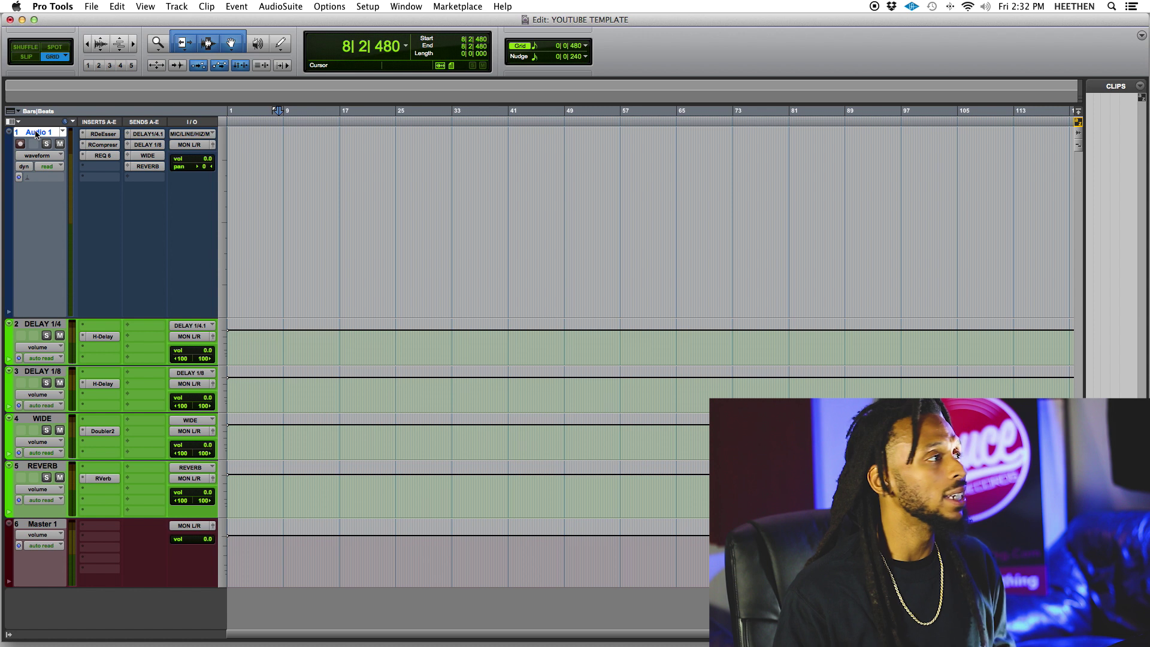
pyautogui.rightClick(36, 132)
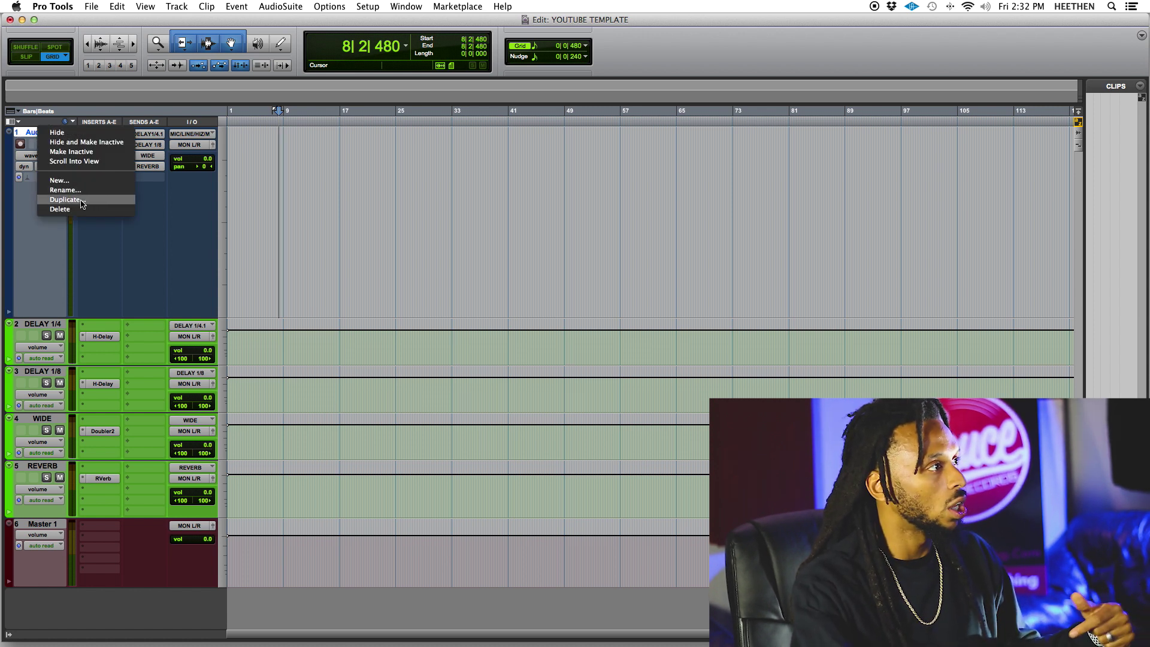
pyautogui.click(7, 136)
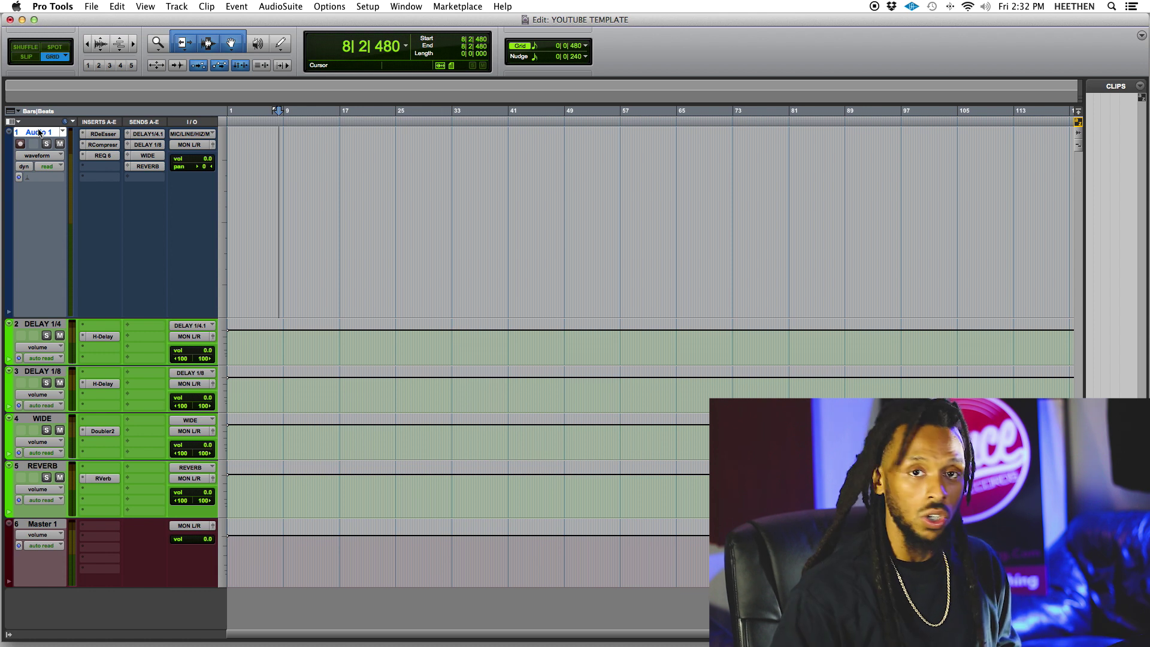
pyautogui.hotkey('alt', 'shift', 'd')
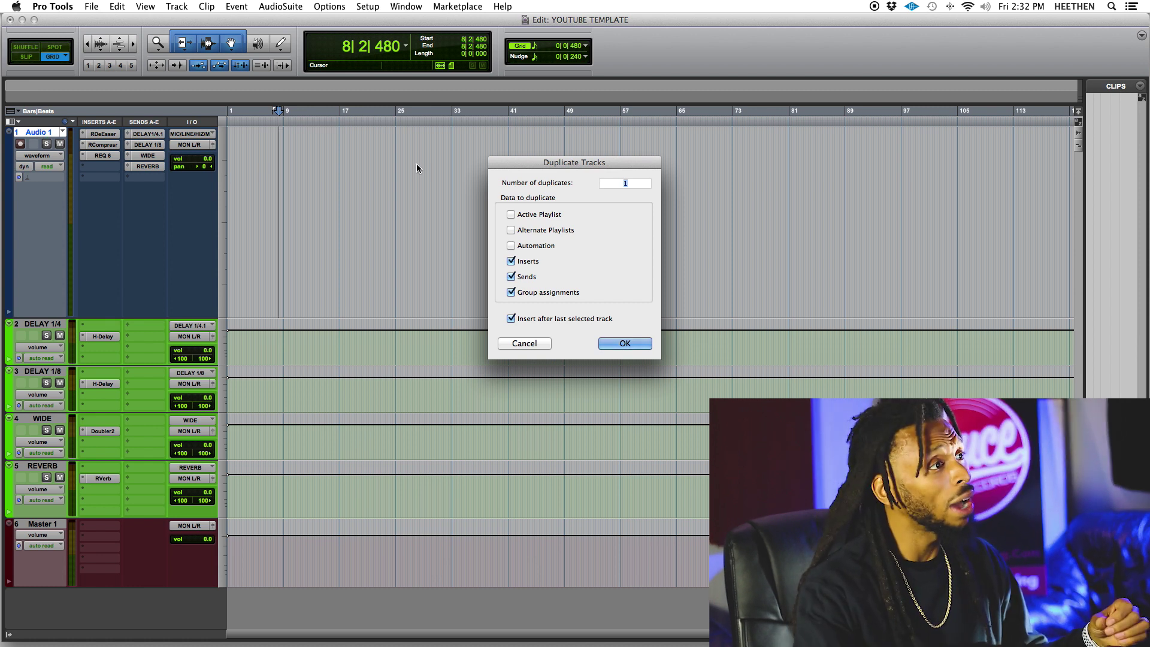
# Duplicate Audio 1 as Audi1.dp1 with inserts, sends and groups, then shrink track heights.
pyautogui.moveTo(589, 164); pyautogui.dragTo(581, 148)
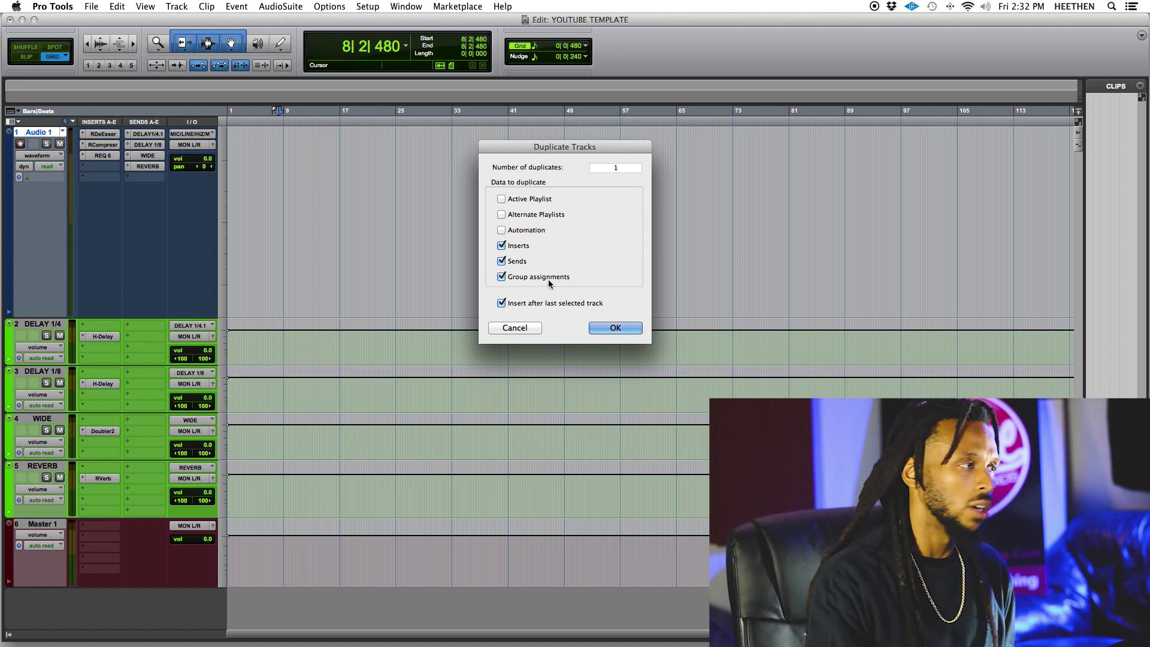
pyautogui.press('Return')
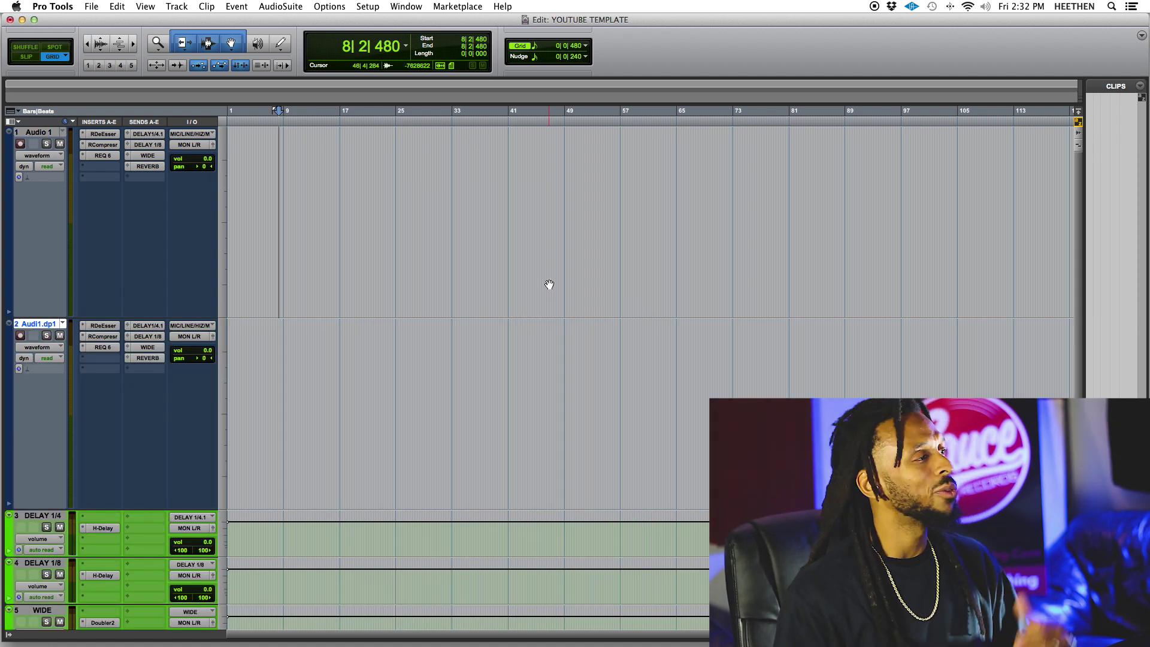
pyautogui.hotkey('ctrl', 'Down')
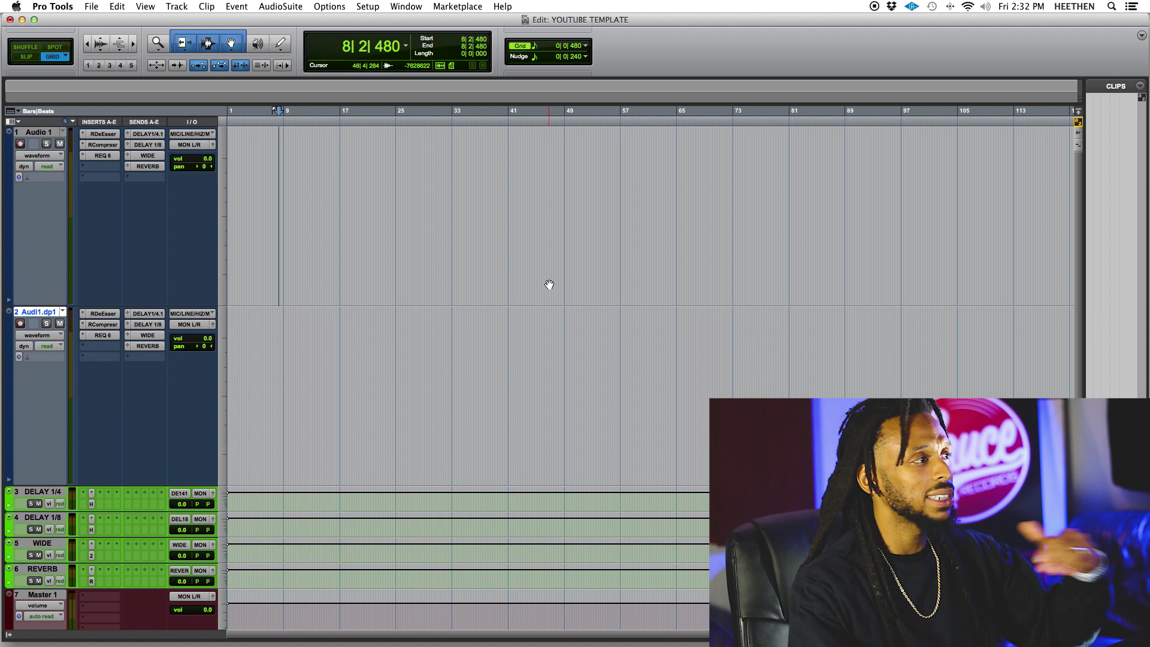